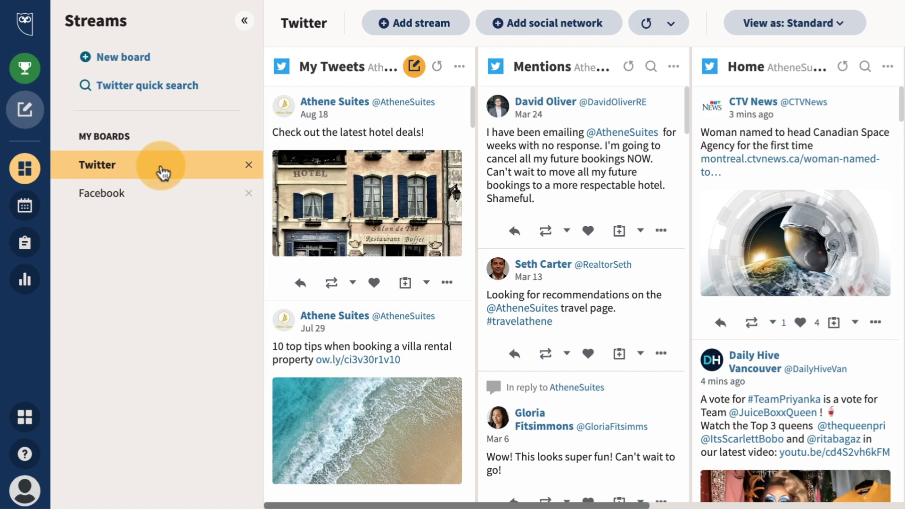
- View the Facebook board's streams and return to the Twitter board
{"action": "left_click", "coordinate": [146, 194]}
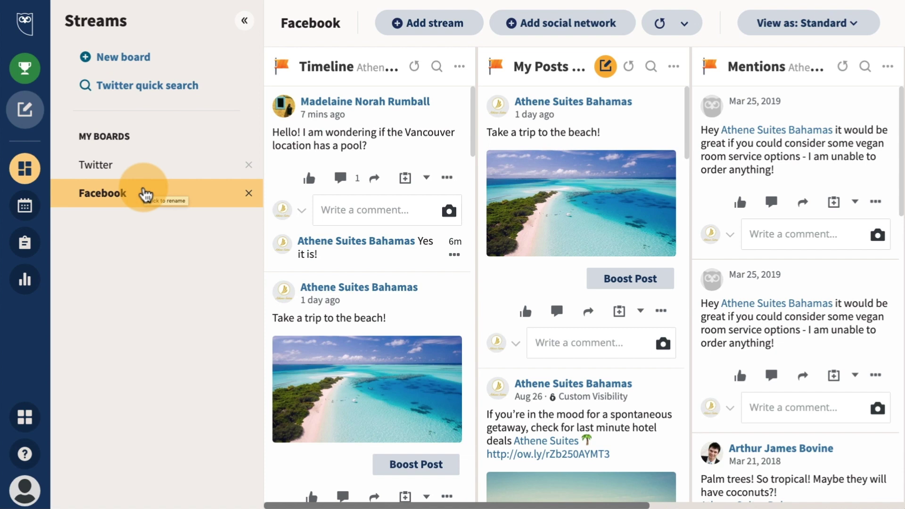
{"action": "left_click", "coordinate": [145, 172]}
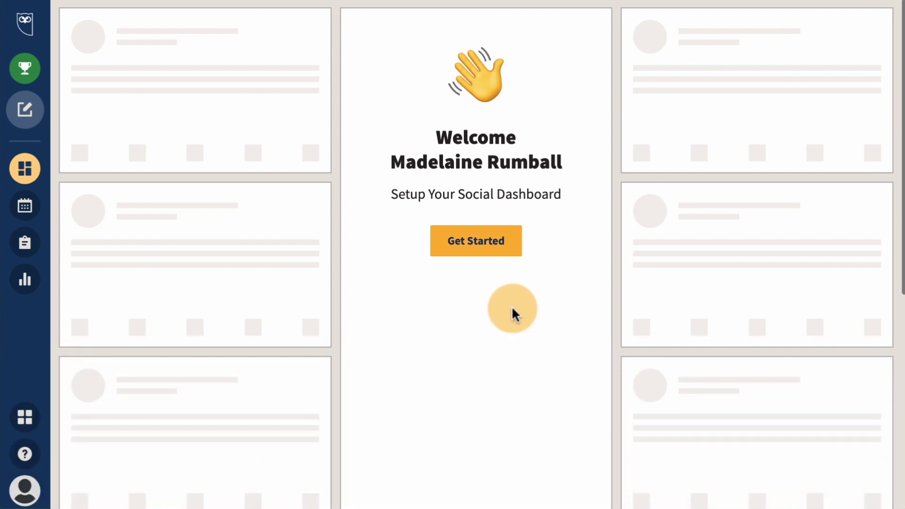
- Start the social dashboard setup and begin connecting a Twitter profile as a new social network
{"action": "left_click", "coordinate": [480, 244]}
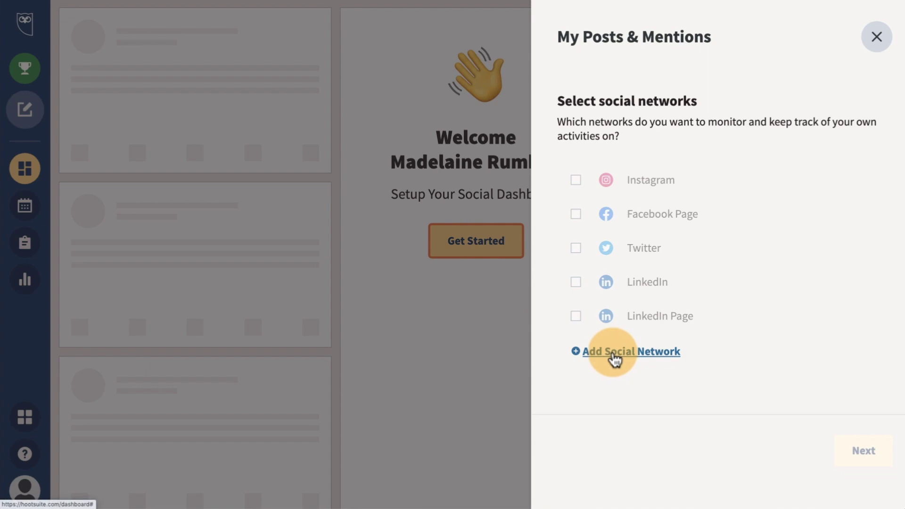
{"action": "left_click", "coordinate": [615, 358]}
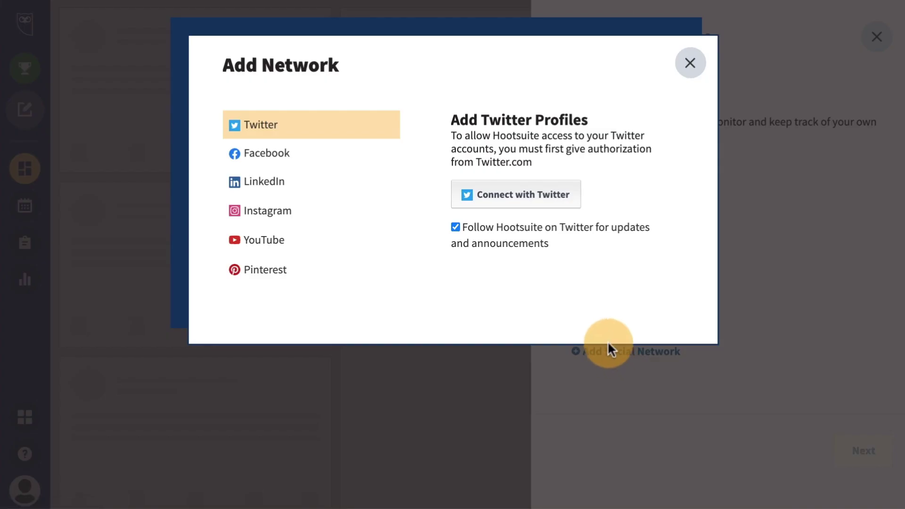
{"action": "left_click", "coordinate": [522, 202]}
- Authorize Hootsuite on Twitter by signing in with the username athenesuites and the account password
{"action": "left_click", "coordinate": [332, 95]}
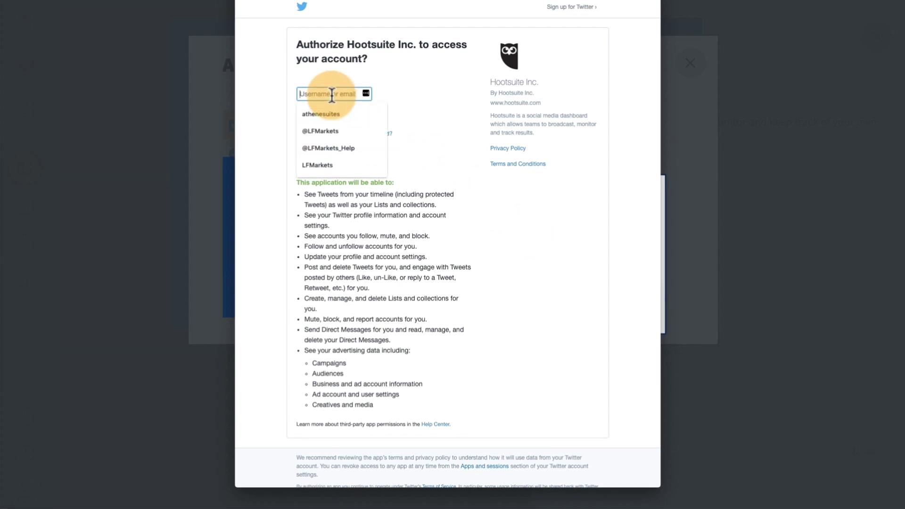
{"action": "type", "text": "athenesuites"}
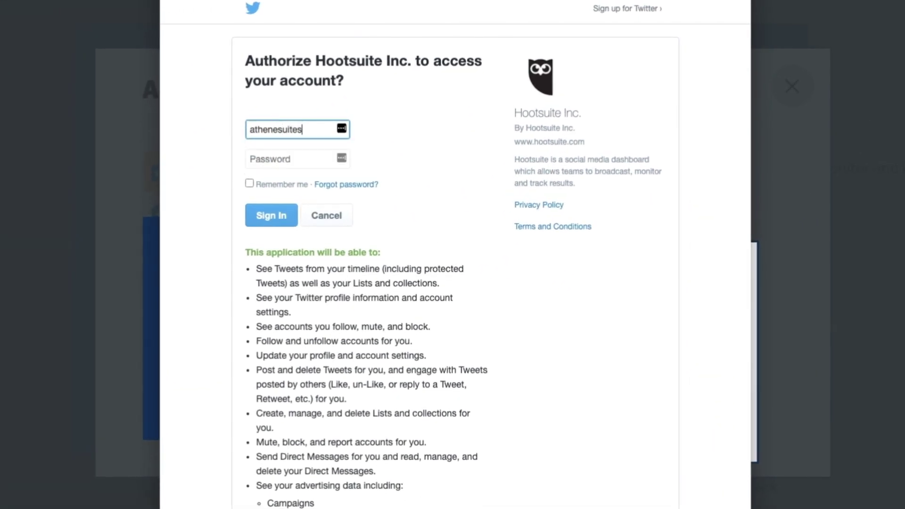
{"action": "left_click", "coordinate": [293, 155]}
{"action": "type", "text": "••••••"}
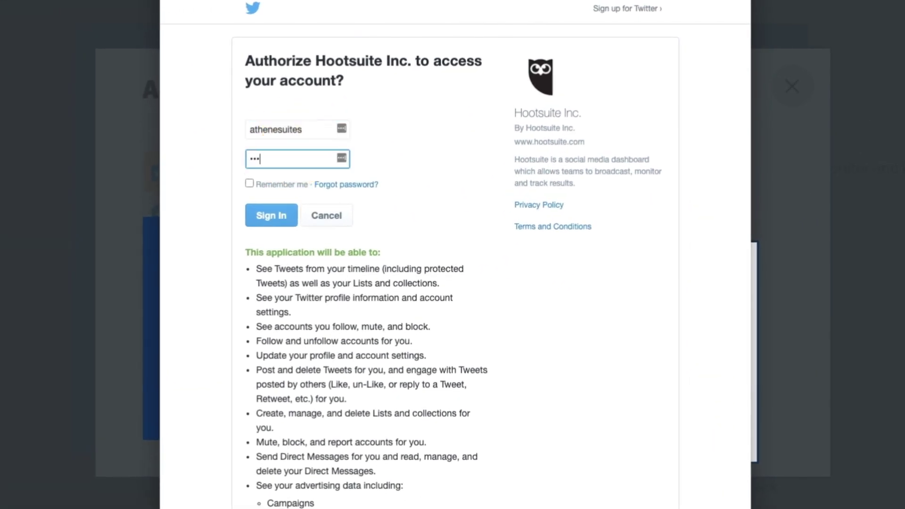
{"action": "type", "text": "•••"}
{"action": "left_click", "coordinate": [278, 215]}
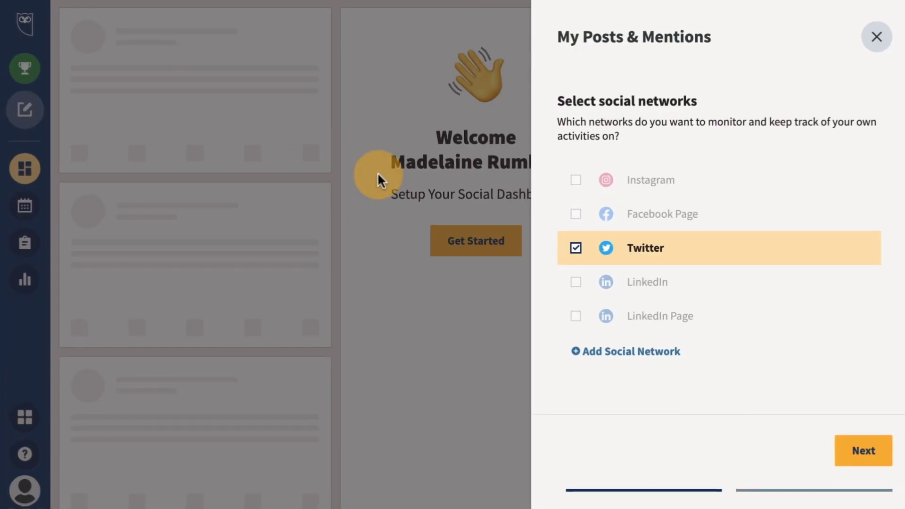
- Set up My Posts & Mentions for Twitter and add the AtheneSuites account to the dashboard
{"action": "left_click", "coordinate": [568, 254]}
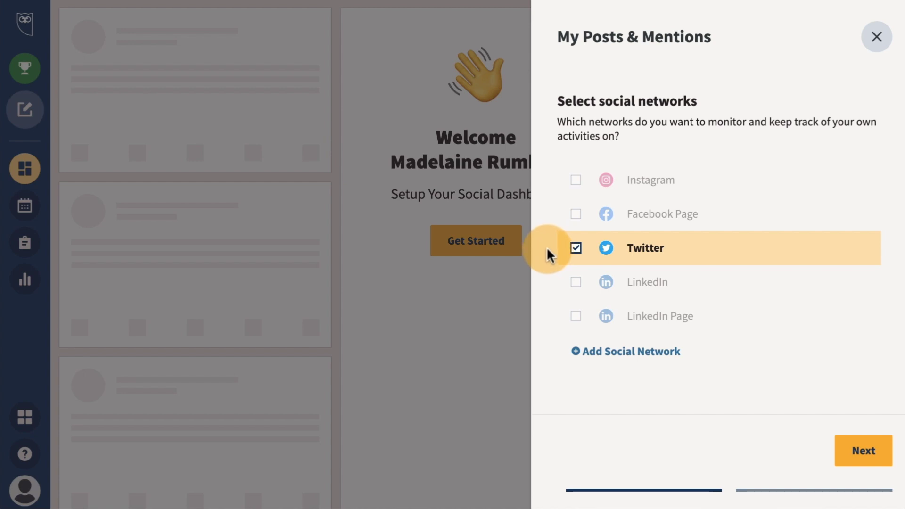
{"action": "left_click", "coordinate": [870, 453]}
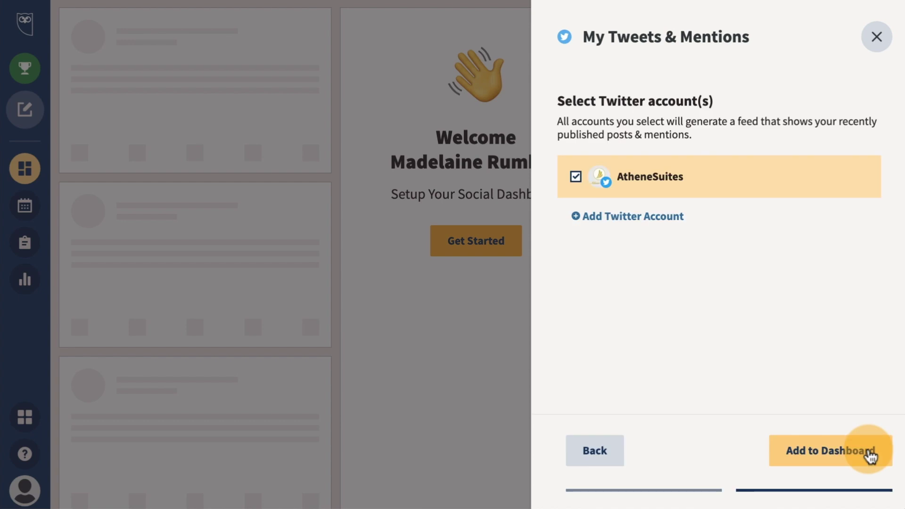
{"action": "left_click", "coordinate": [870, 454]}
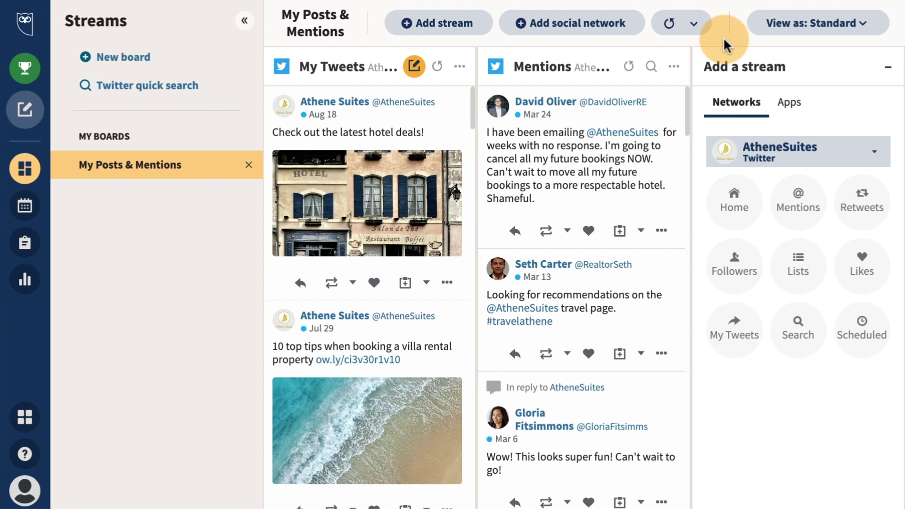
- Rename the My Posts & Mentions board as Twitter
{"action": "double_click", "coordinate": [134, 164]}
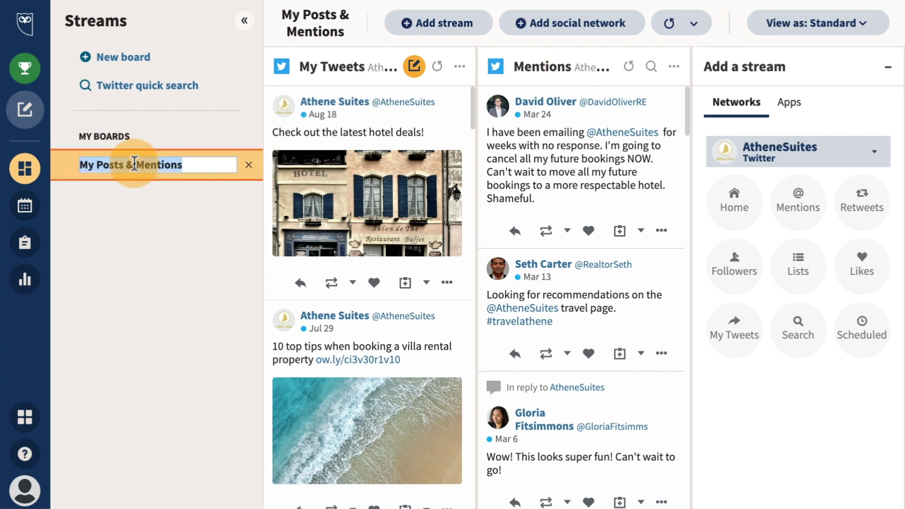
{"action": "type", "text": "Twitter"}
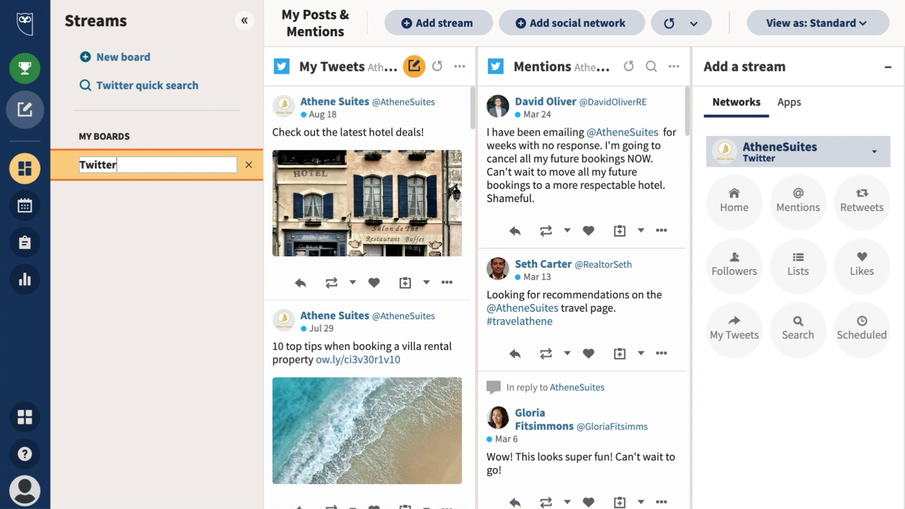
{"action": "left_click", "coordinate": [178, 196]}
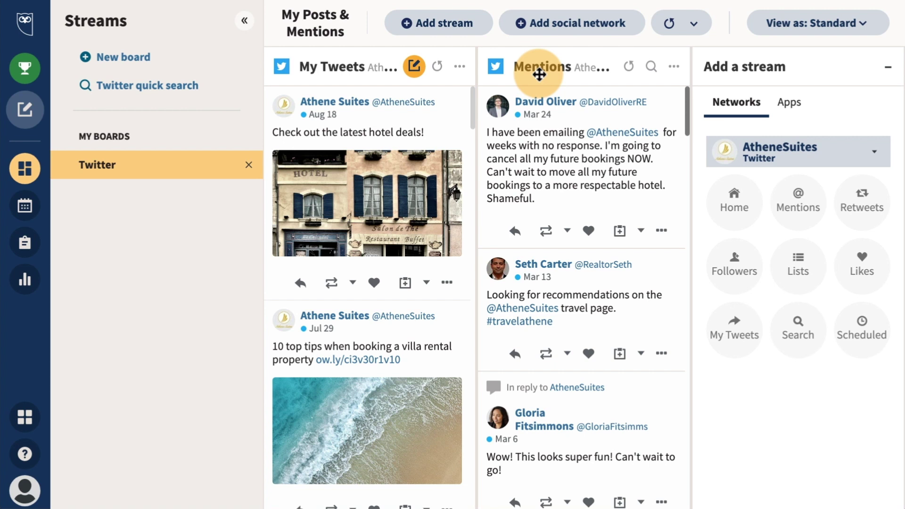
- Add a Home stream and a search stream for #hotels from AtheneSuites to the Twitter board
{"action": "left_click", "coordinate": [733, 200]}
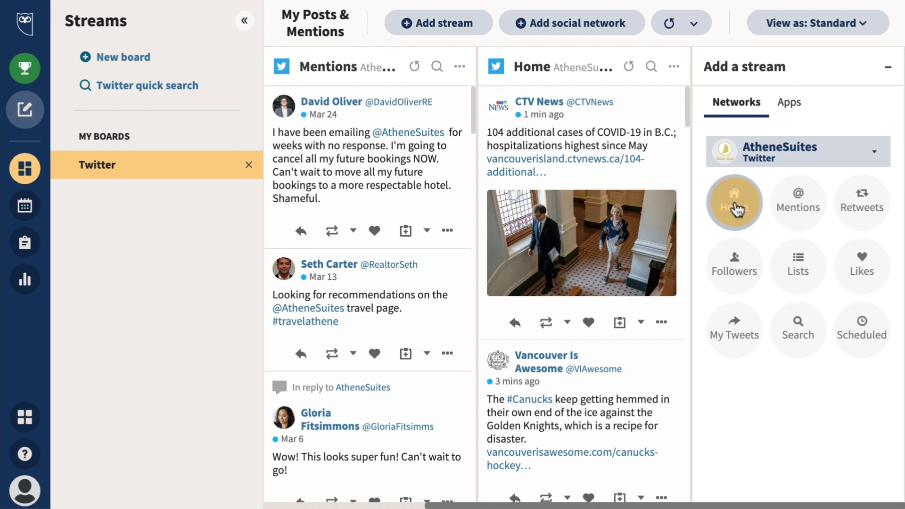
{"action": "left_click", "coordinate": [800, 338]}
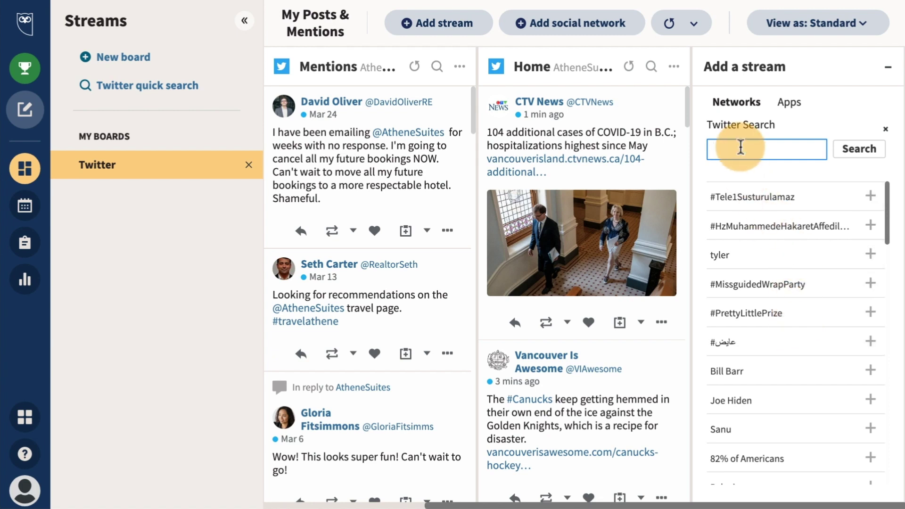
{"action": "type", "text": "#"}
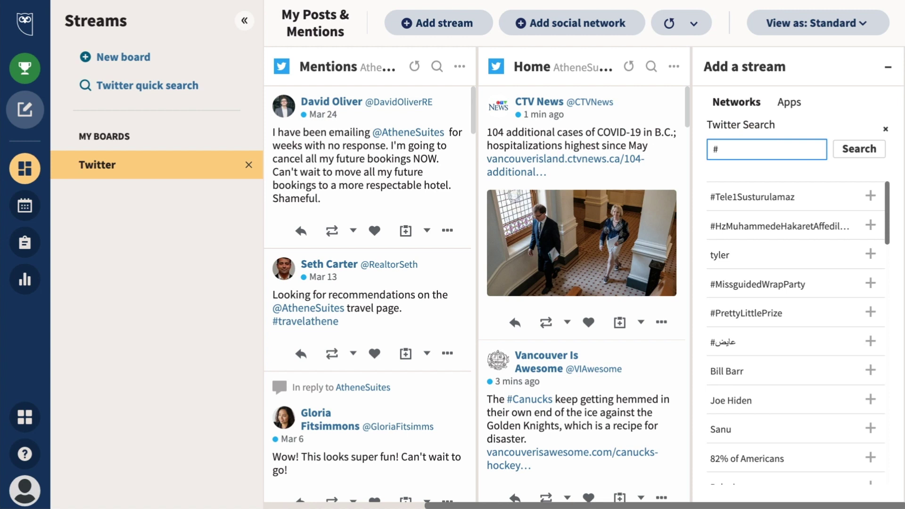
{"action": "type", "text": "hotels"}
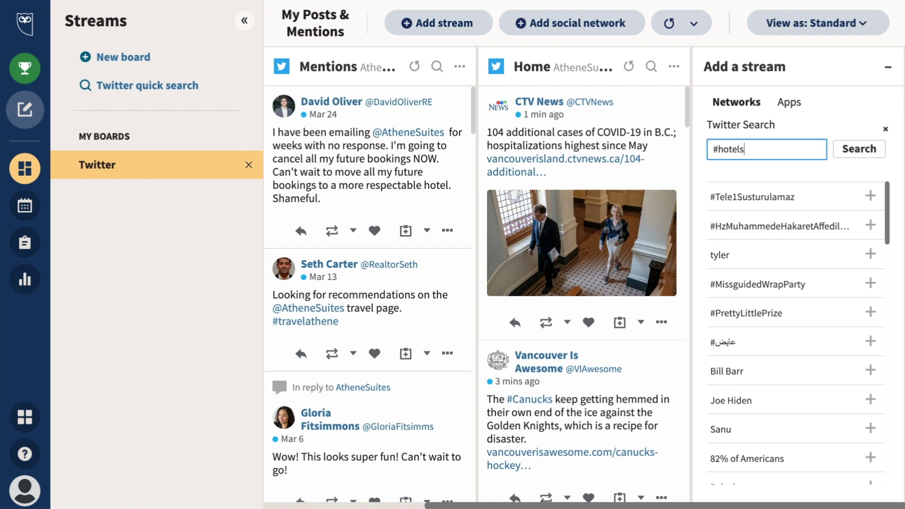
{"action": "left_click", "coordinate": [858, 150]}
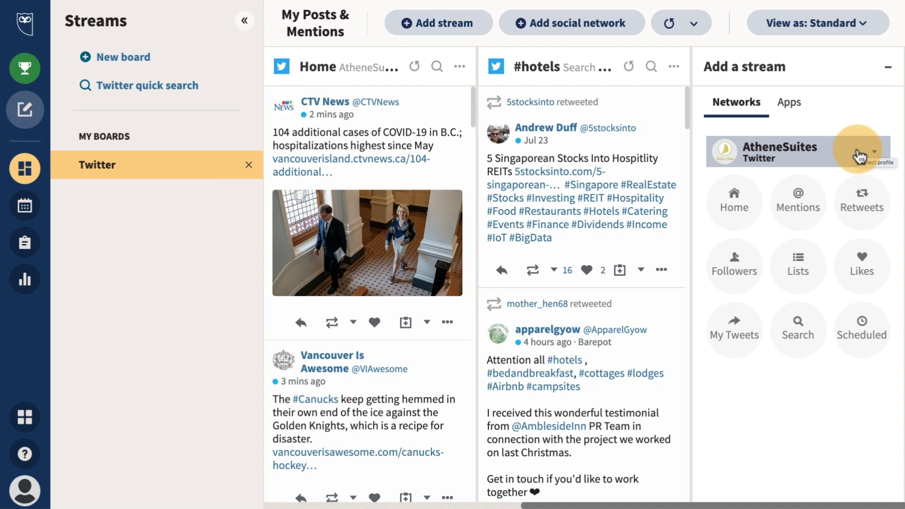
{"action": "scroll", "coordinate": [687, 150], "scroll_direction": "left", "scroll_amount": 6}
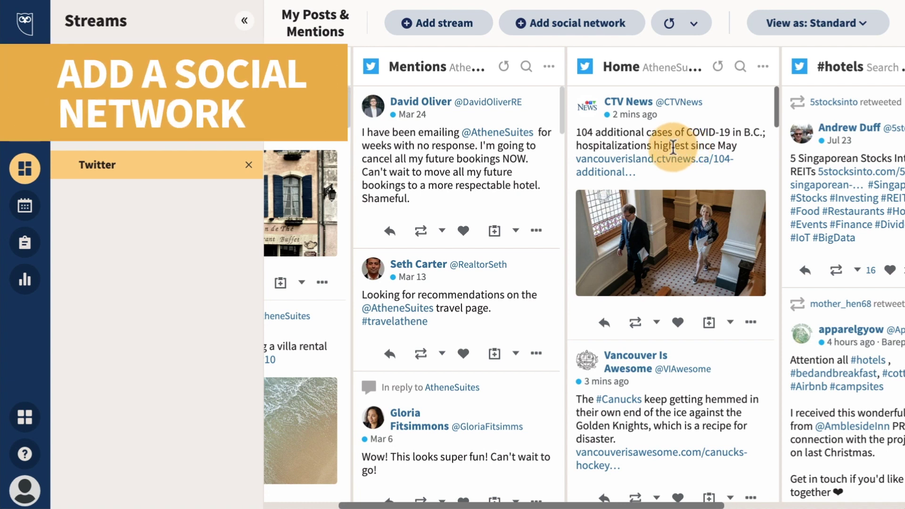
- Begin connecting Facebook as a new private network in the social networks and teams settings
{"action": "left_click", "coordinate": [26, 492]}
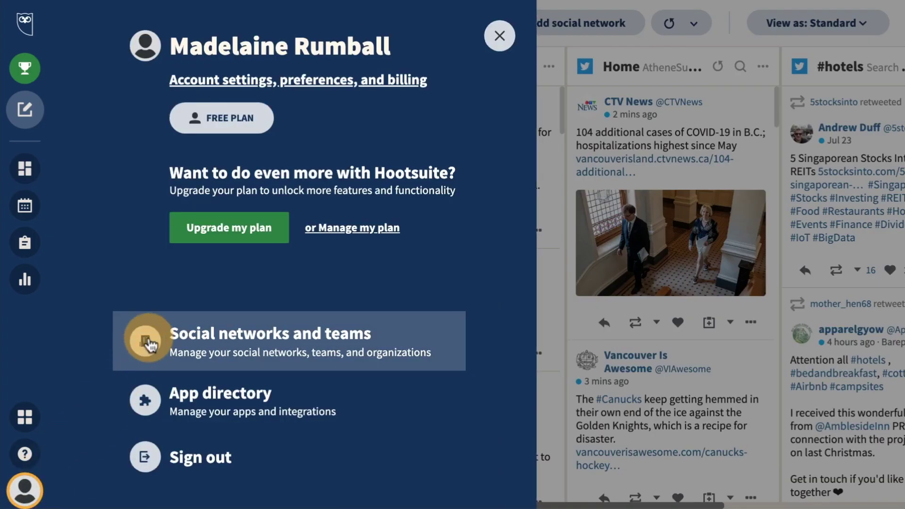
{"action": "left_click", "coordinate": [150, 344]}
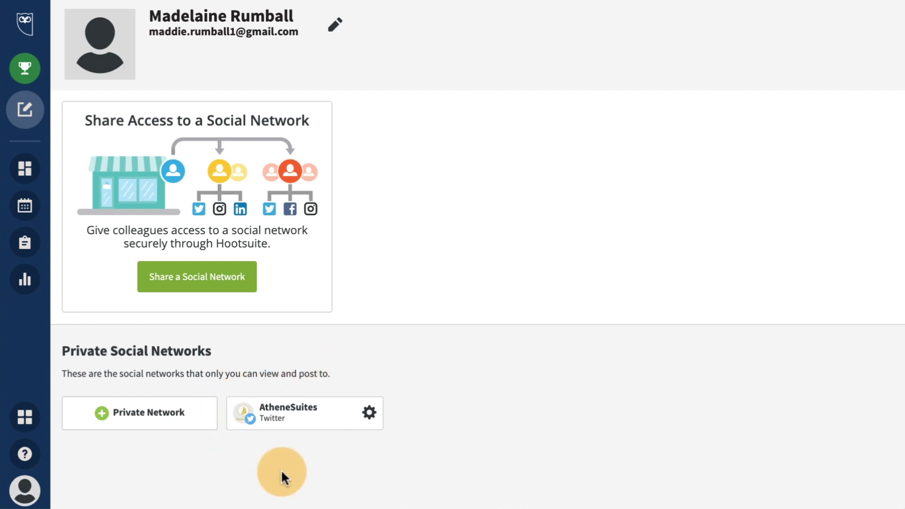
{"action": "left_click", "coordinate": [129, 420]}
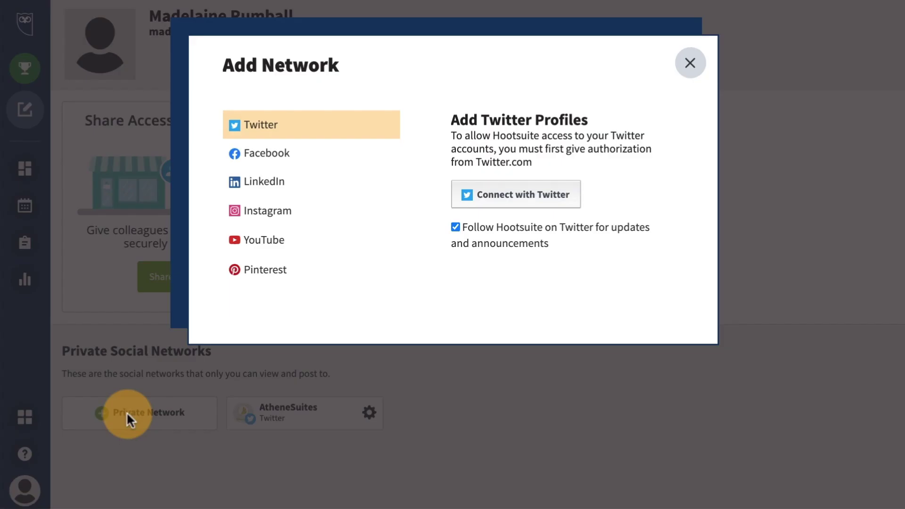
{"action": "left_click", "coordinate": [238, 159]}
{"action": "left_click", "coordinate": [479, 264]}
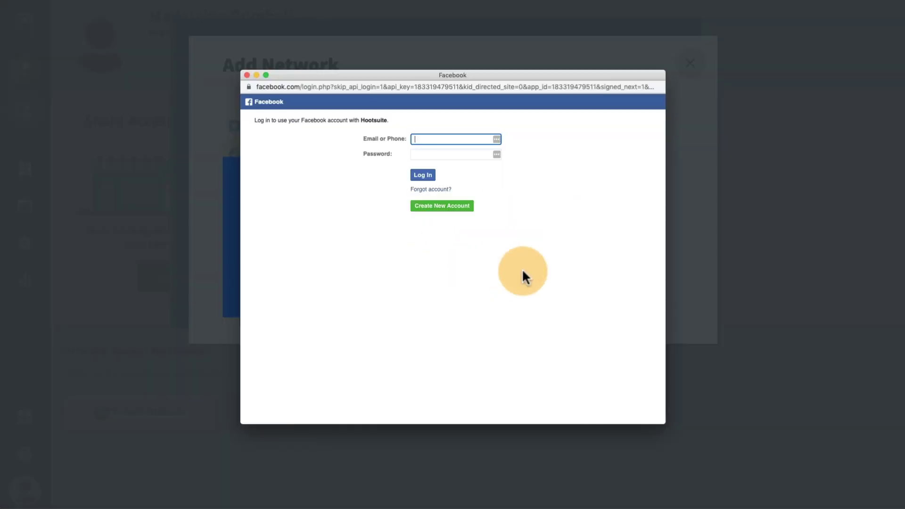
- Log in to Facebook with the account's e-mail and password, and connect the Athene Suites Bahamas page
{"action": "left_click", "coordinate": [420, 137]}
{"action": "key", "text": "Down"}
{"action": "key", "text": "Return"}
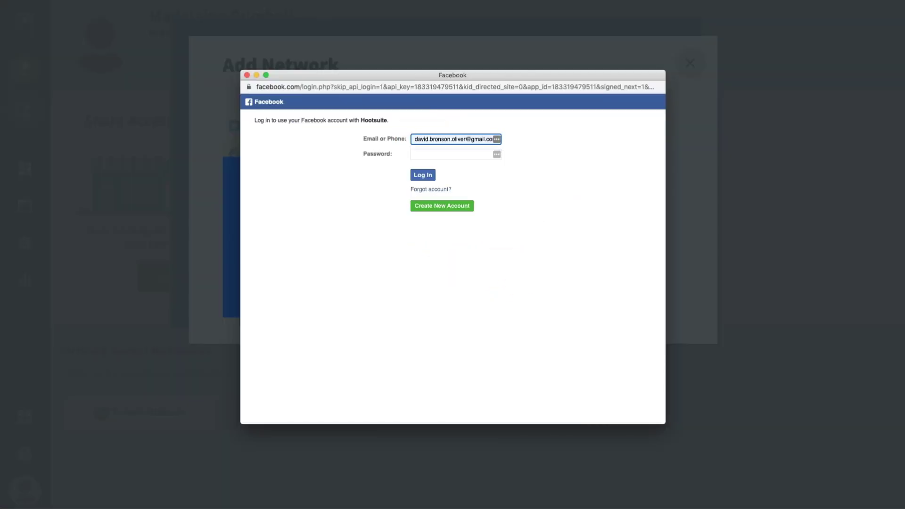
{"action": "left_click", "coordinate": [422, 153]}
{"action": "type", "text": "••••••••••"}
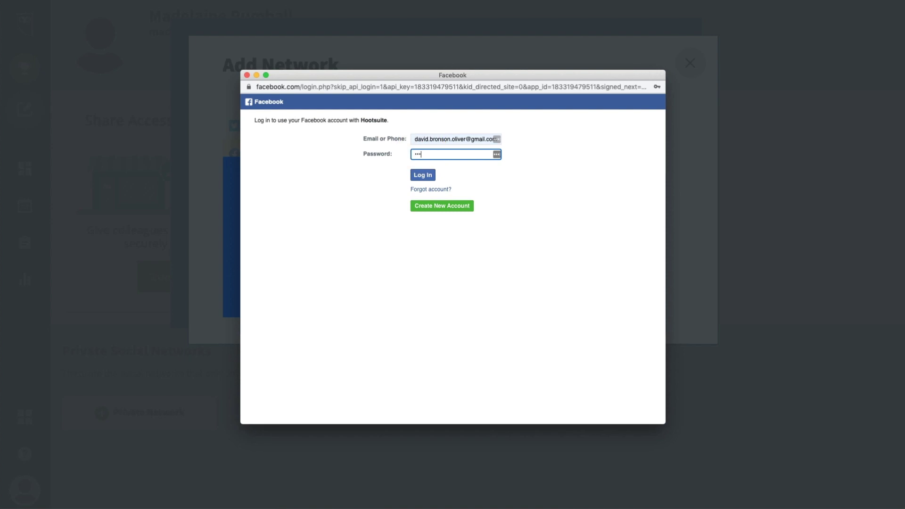
{"action": "left_click", "coordinate": [423, 175]}
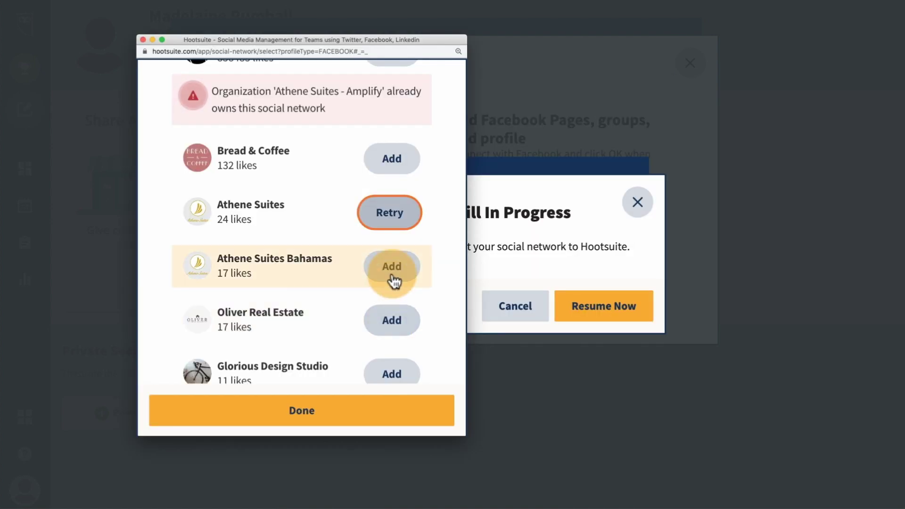
{"action": "left_click", "coordinate": [392, 279]}
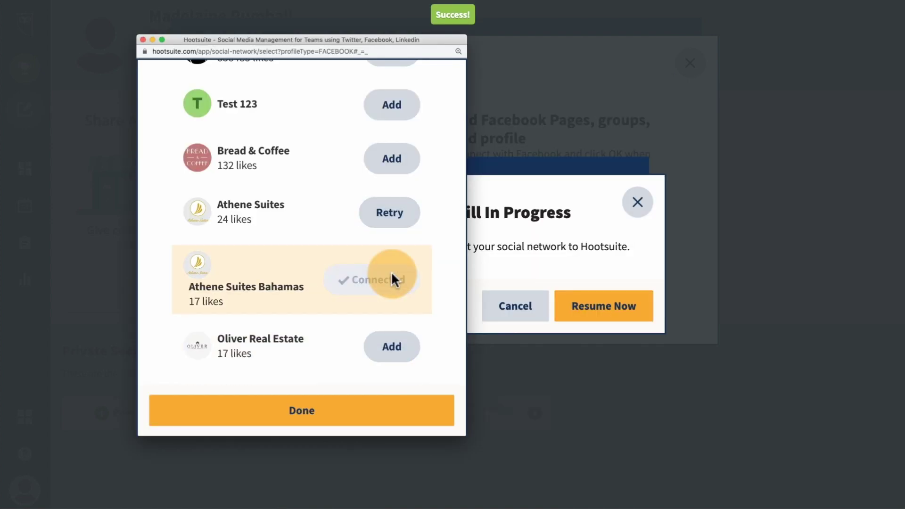
{"action": "left_click", "coordinate": [364, 417]}
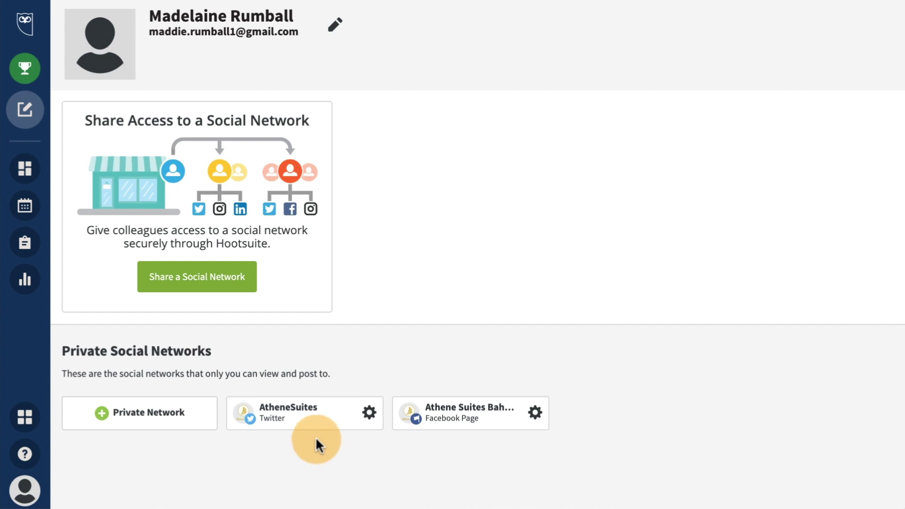
- Return to Streams and create a new board named Facebook
{"action": "left_click", "coordinate": [25, 169]}
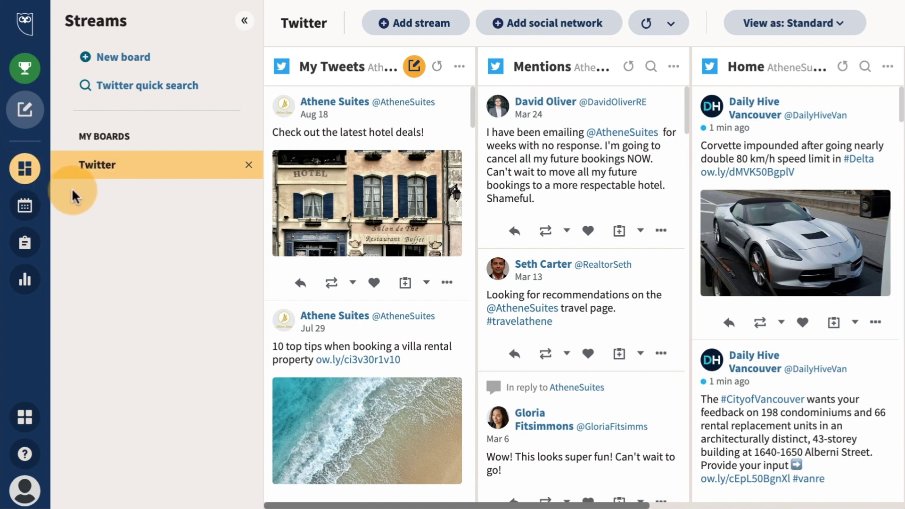
{"action": "left_click", "coordinate": [86, 57]}
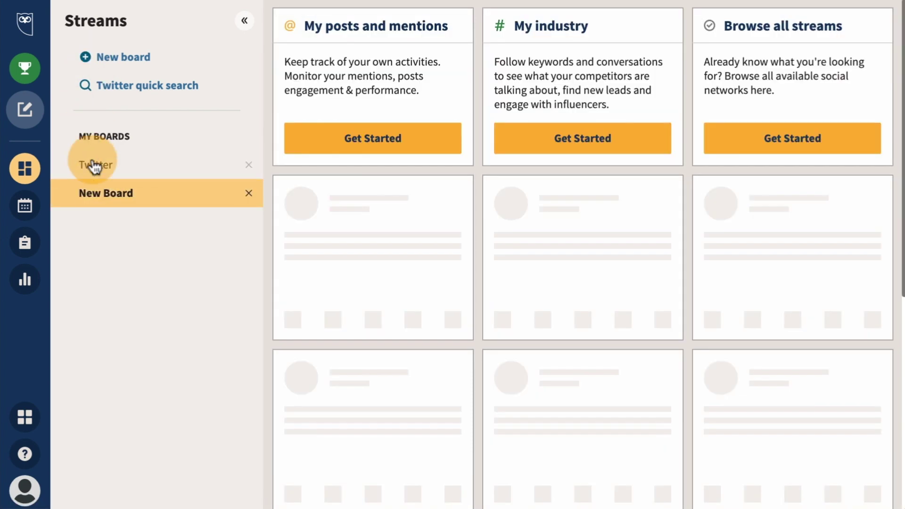
{"action": "left_click", "coordinate": [99, 193]}
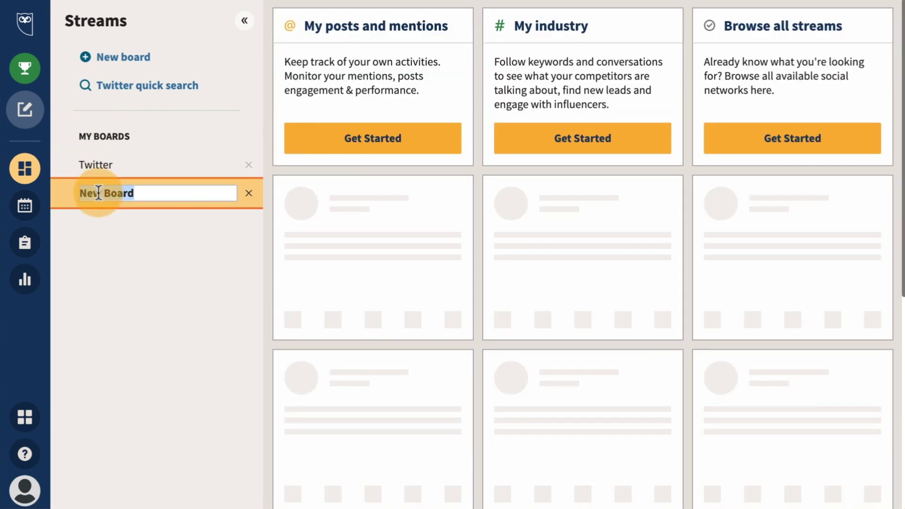
{"action": "type", "text": "Facebook"}
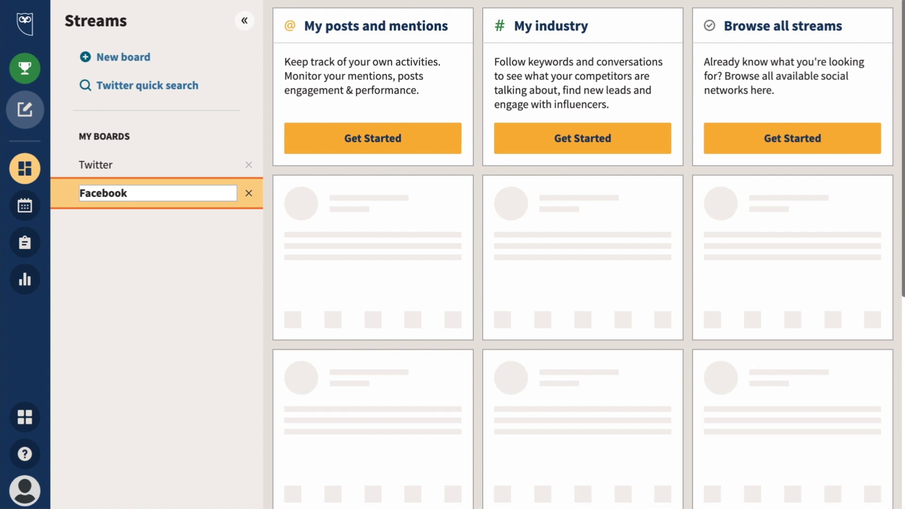
{"action": "left_click", "coordinate": [101, 215]}
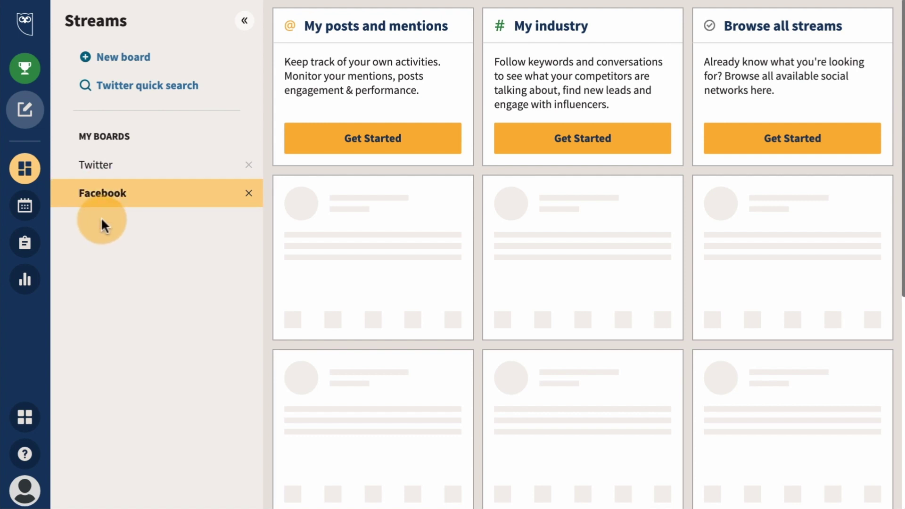
- Add Timeline, My Posts, Mentions and Scheduled streams from the Athene Suites Bahamas Facebook page to the Facebook board
{"action": "left_click", "coordinate": [793, 147]}
{"action": "left_click", "coordinate": [554, 156]}
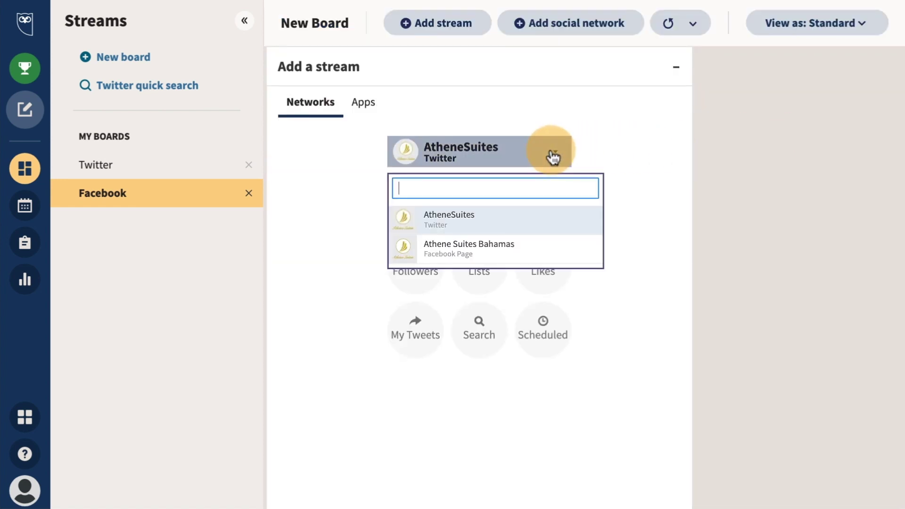
{"action": "left_click", "coordinate": [456, 250]}
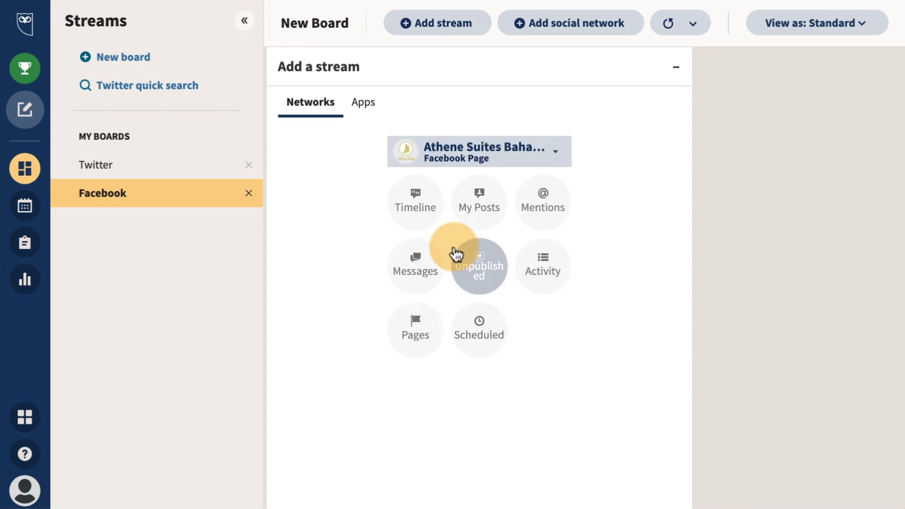
{"action": "left_click", "coordinate": [420, 210]}
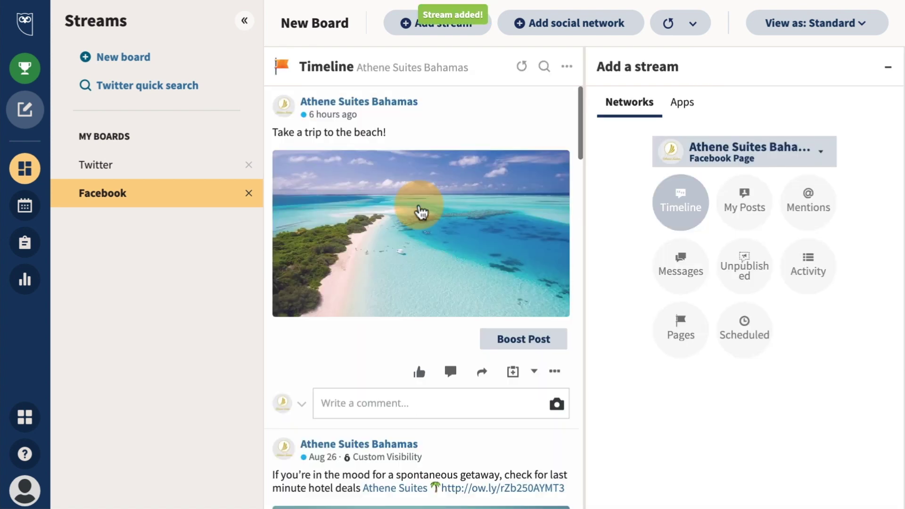
{"action": "left_click", "coordinate": [745, 206]}
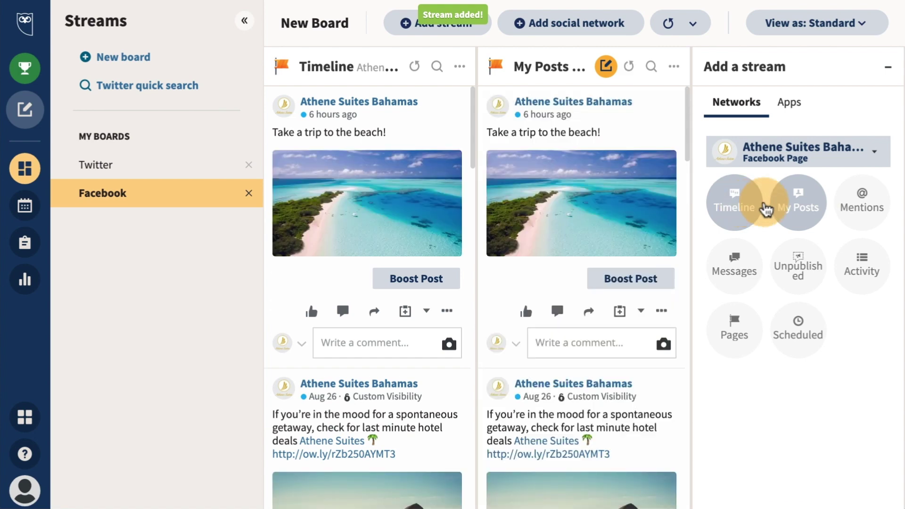
{"action": "left_click", "coordinate": [863, 207]}
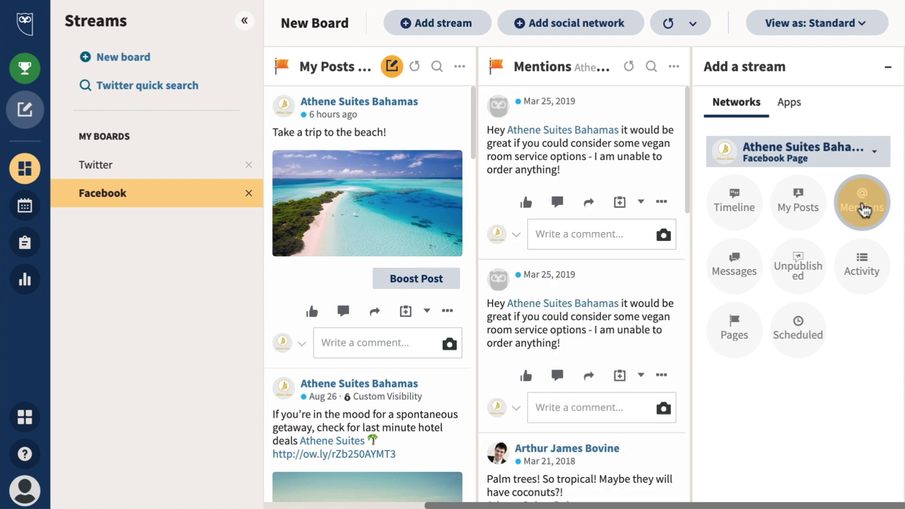
{"action": "left_click", "coordinate": [799, 330]}
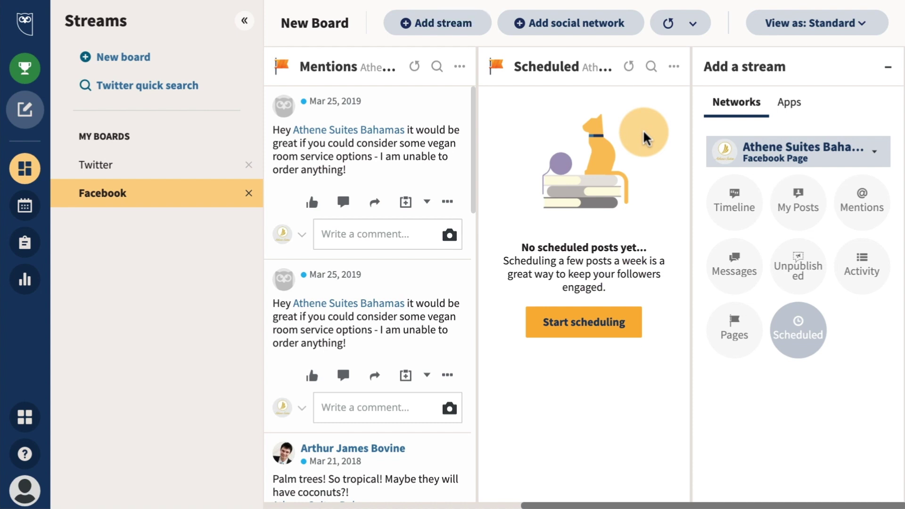
{"action": "scroll", "coordinate": [681, 132], "scroll_direction": "left", "scroll_amount": 8}
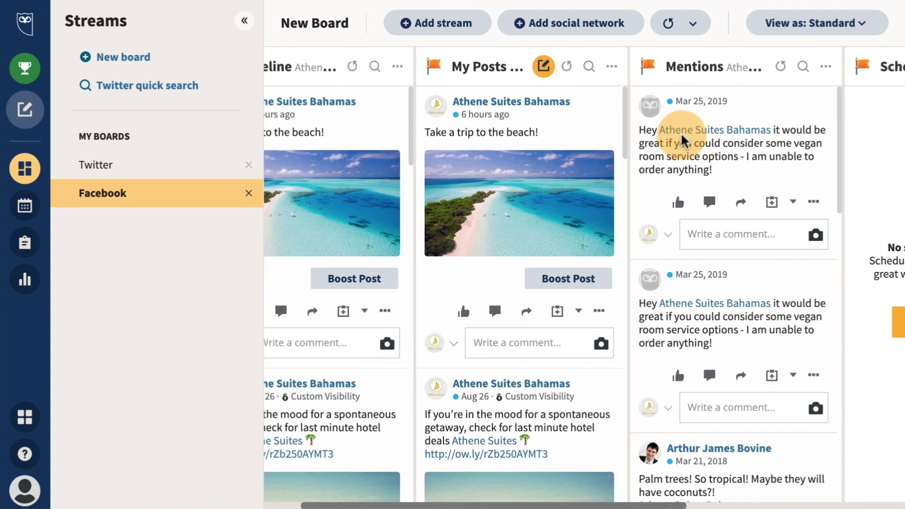
{"action": "scroll", "coordinate": [681, 132], "scroll_direction": "left", "scroll_amount": 2}
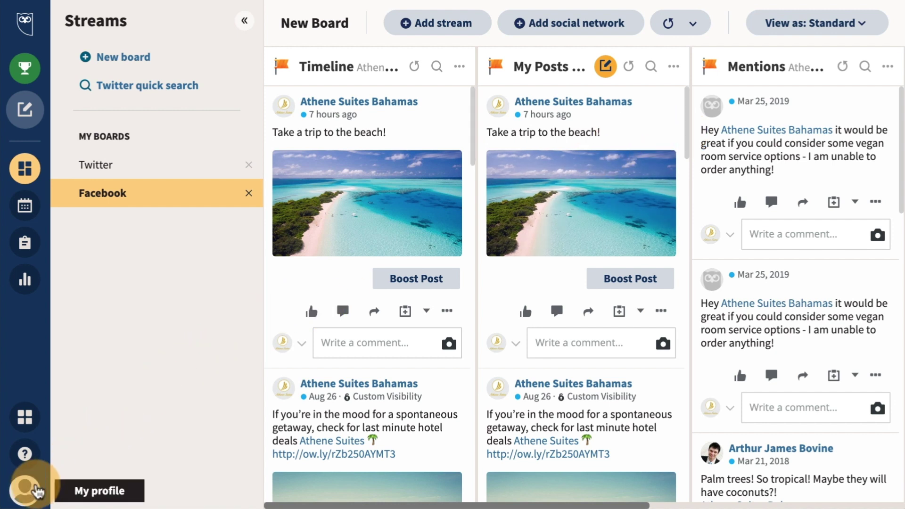
- Open the account settings and choose Canada/Vancouver as the profile's time zone
{"action": "left_click", "coordinate": [31, 492]}
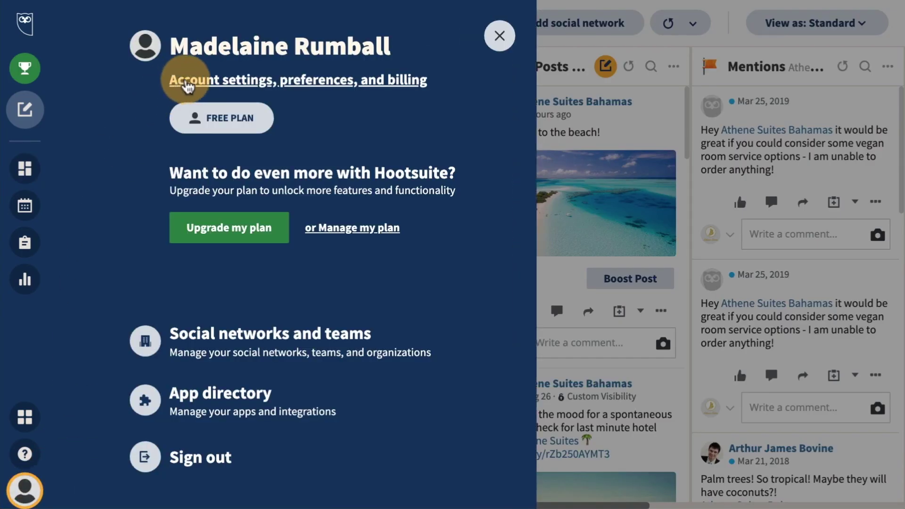
{"action": "left_click", "coordinate": [188, 84]}
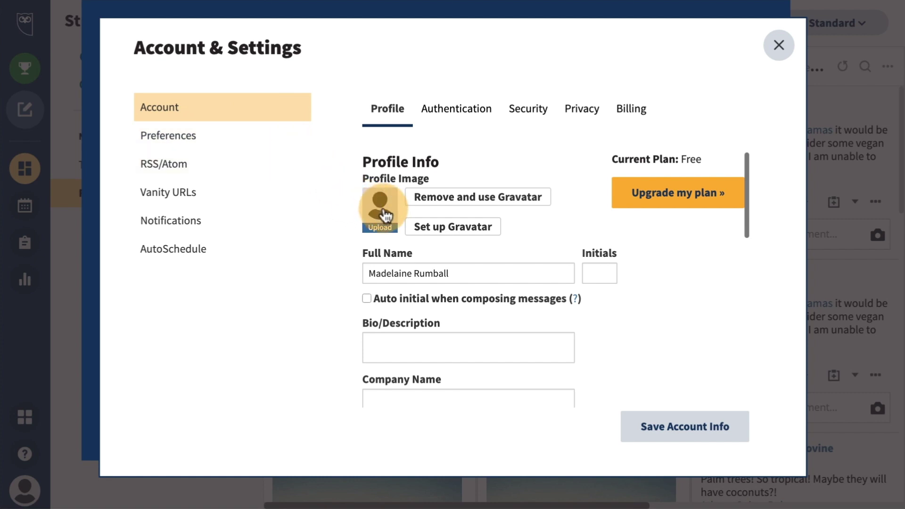
{"action": "scroll", "coordinate": [602, 327], "scroll_direction": "down", "scroll_amount": 5}
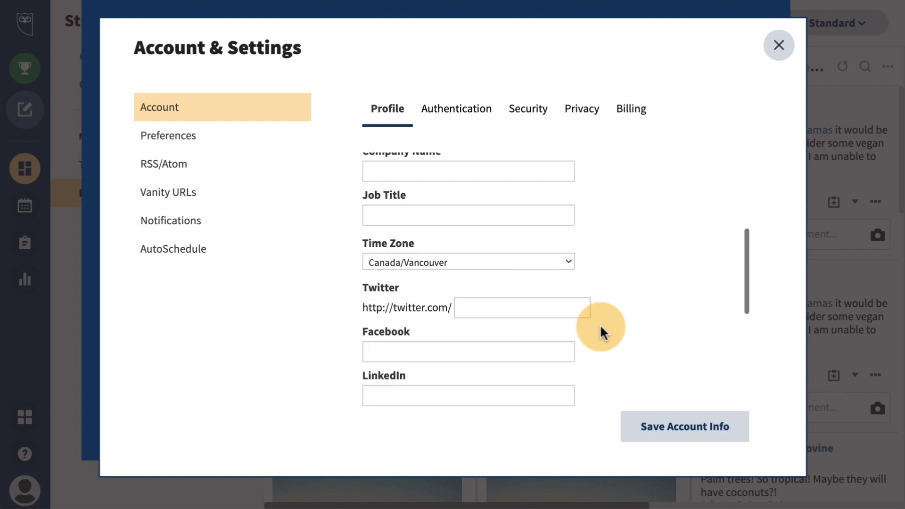
{"action": "left_click", "coordinate": [565, 263]}
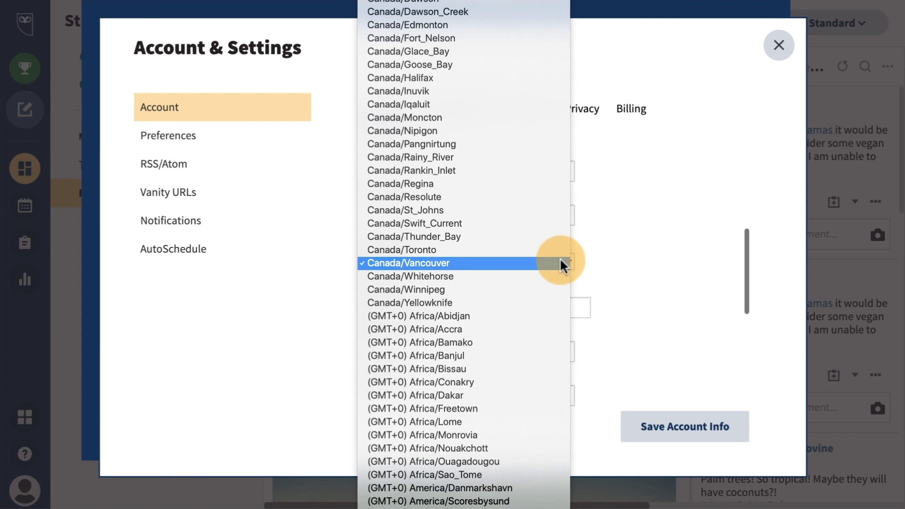
{"action": "left_click", "coordinate": [485, 267]}
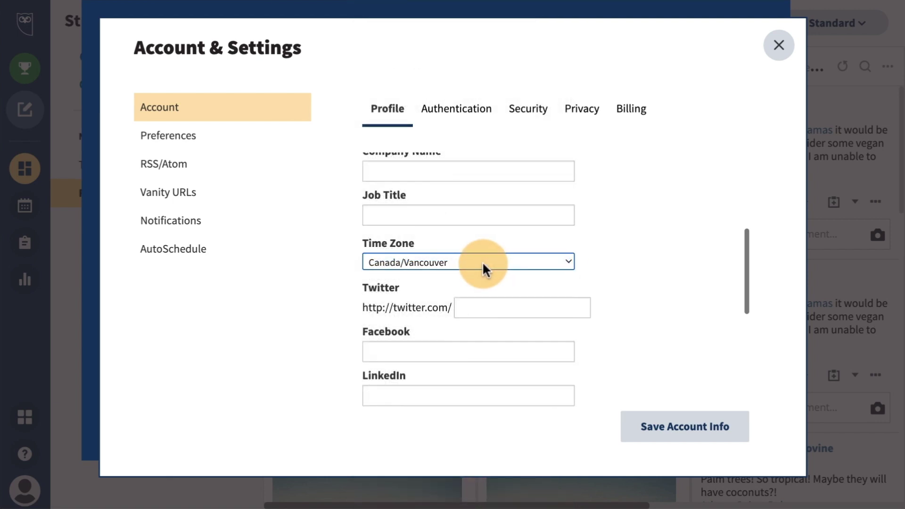
- Choose English as the language in the account preferences and save the preferences
{"action": "left_click", "coordinate": [199, 138]}
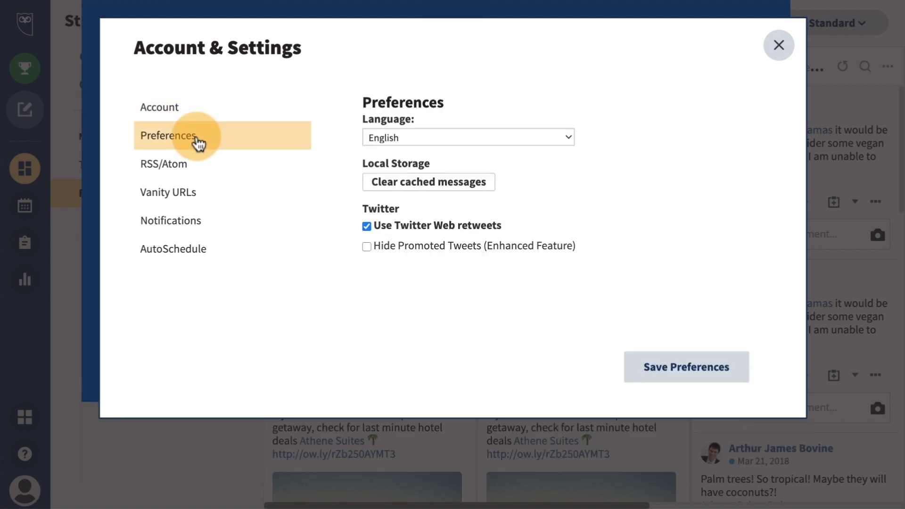
{"action": "left_click", "coordinate": [569, 141]}
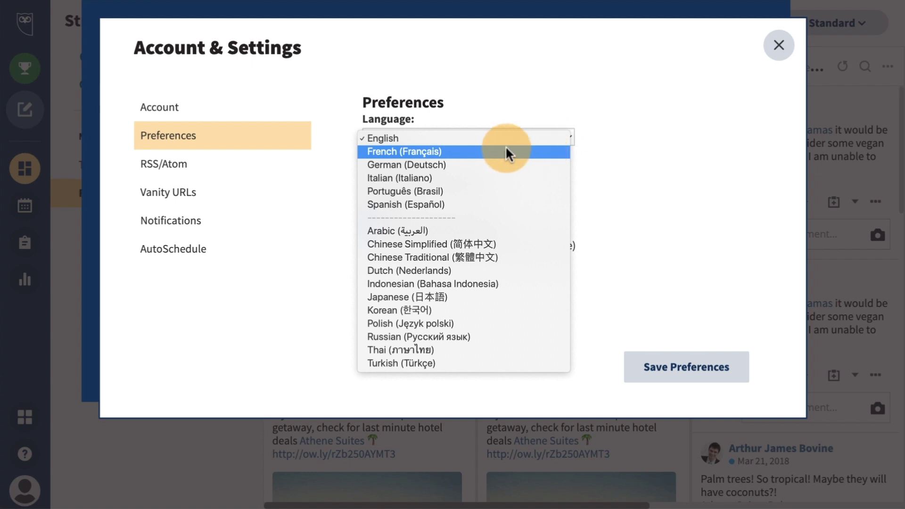
{"action": "left_click", "coordinate": [390, 137]}
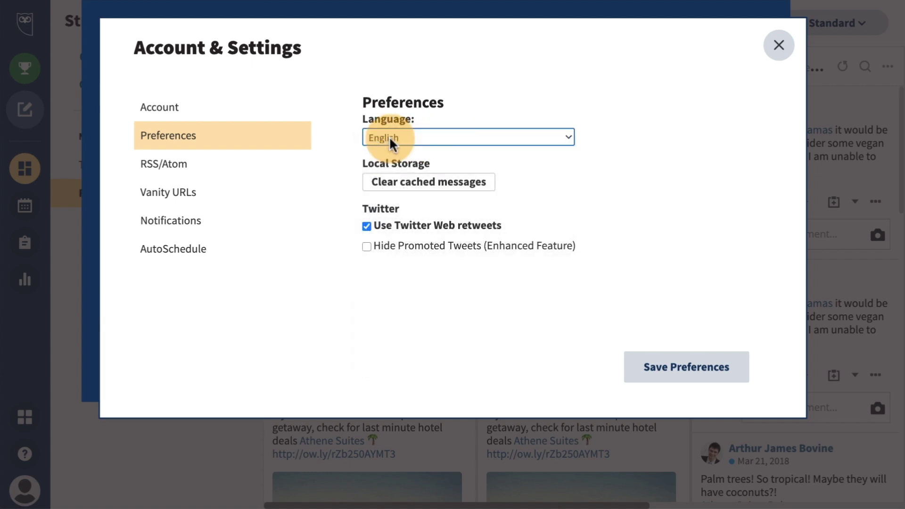
{"action": "left_click", "coordinate": [694, 373]}
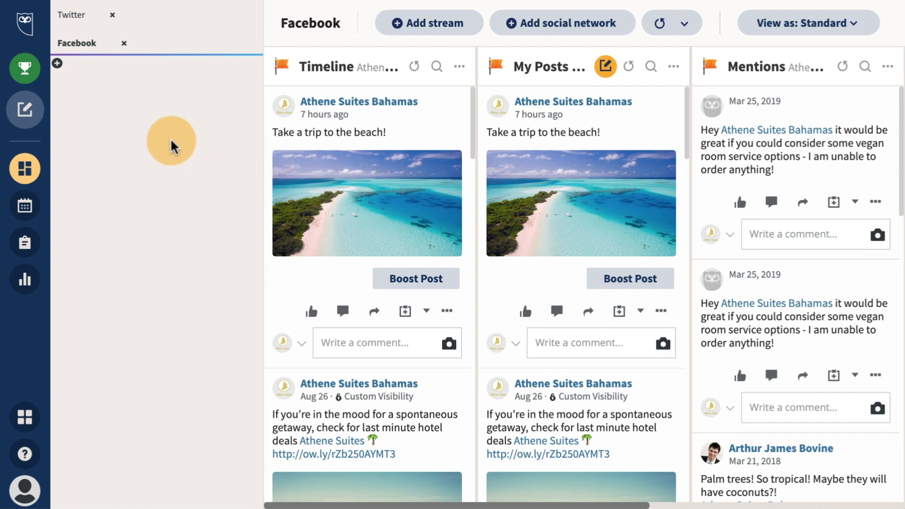
{"action": "mouse_move", "coordinate": [33, 128]}
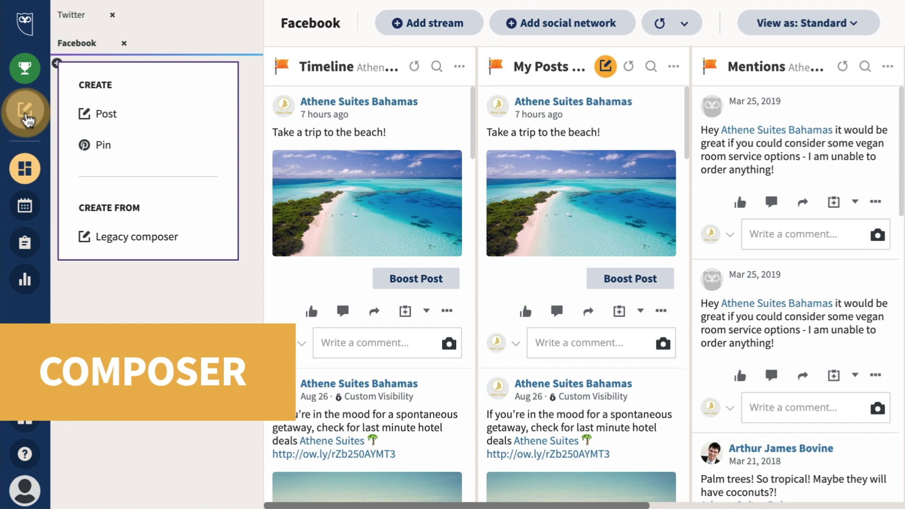
{"action": "left_click", "coordinate": [27, 118]}
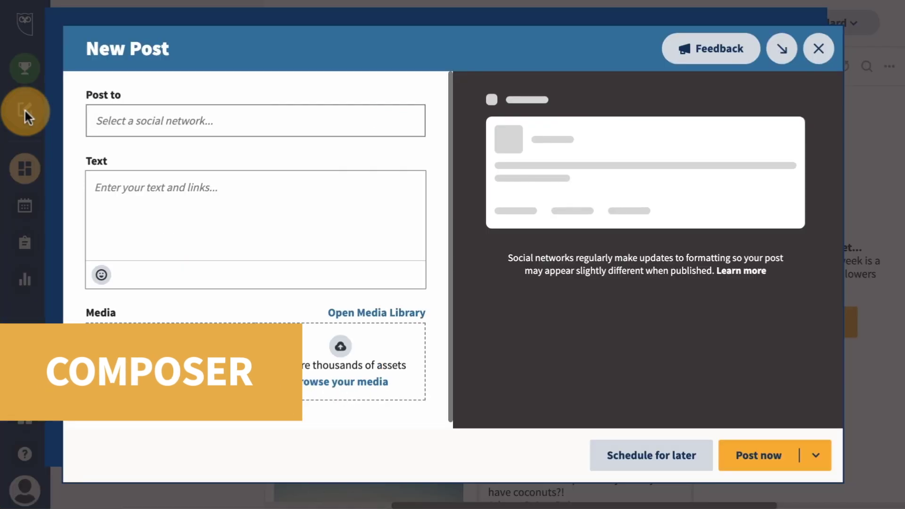
{"action": "left_click", "coordinate": [122, 122]}
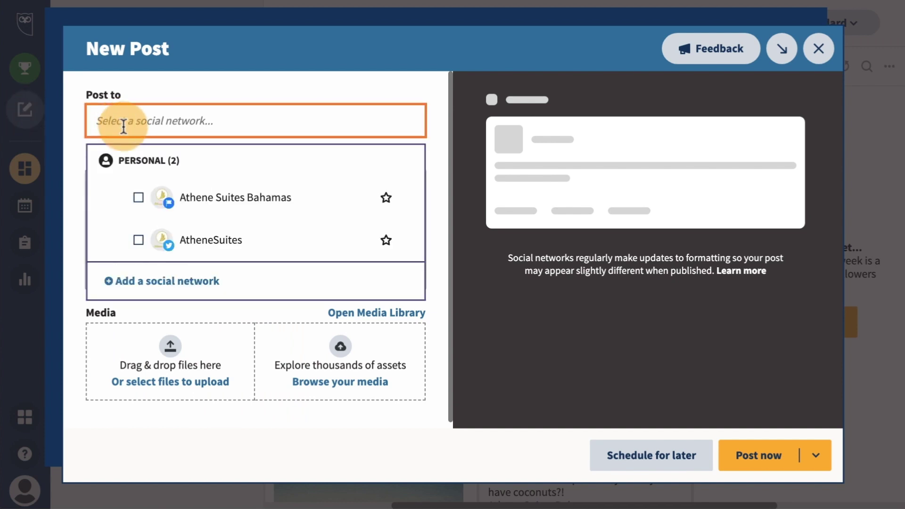
{"action": "left_click", "coordinate": [137, 199]}
{"action": "left_click", "coordinate": [140, 244]}
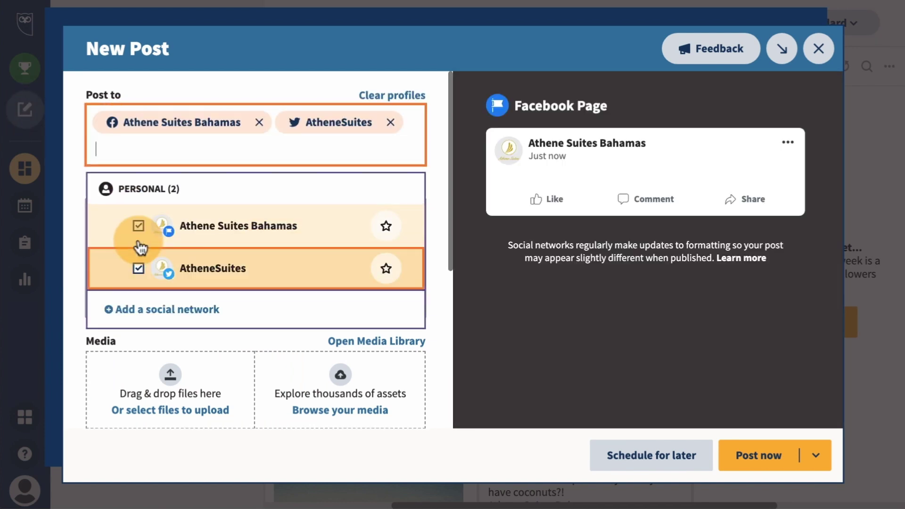
{"action": "left_click", "coordinate": [431, 223]}
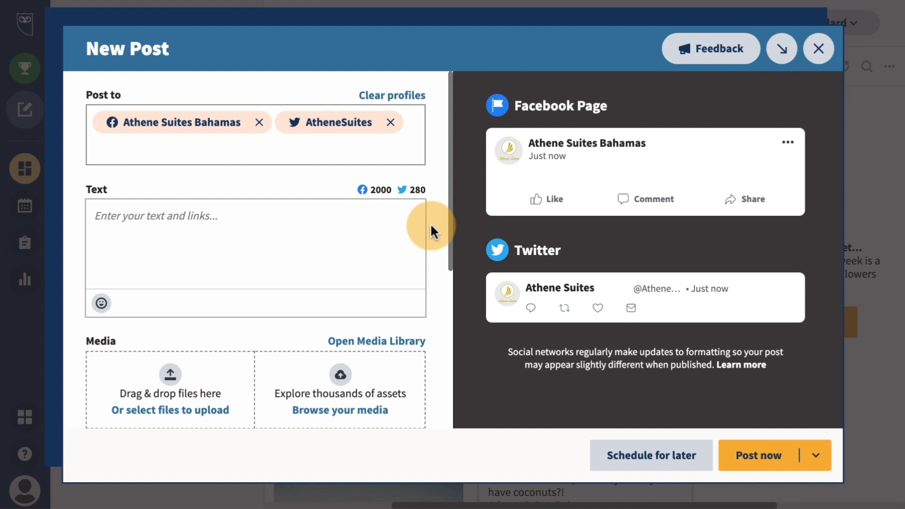
{"action": "left_click", "coordinate": [136, 219]}
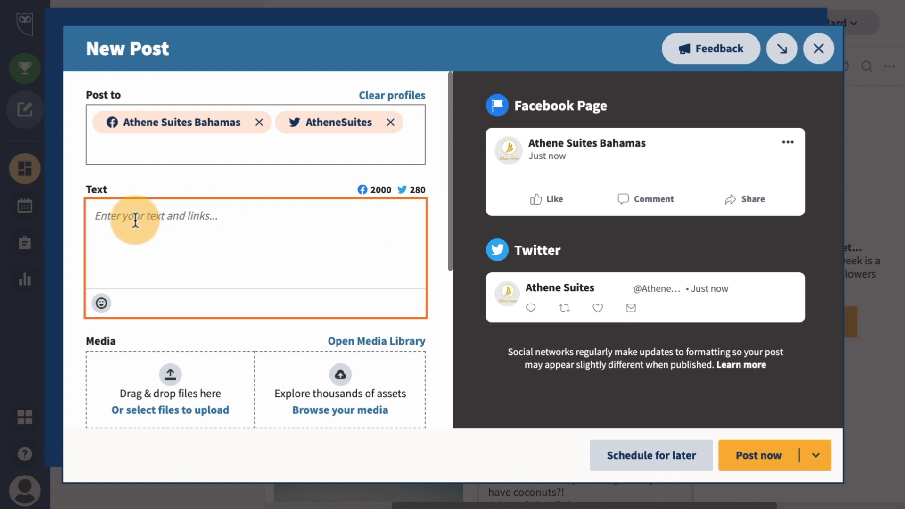
{"action": "type", "text": "Check out these new travel tips! https://www.businessinsider.com/best-travel-tips-from-world-traveler-advice-2019-5"}
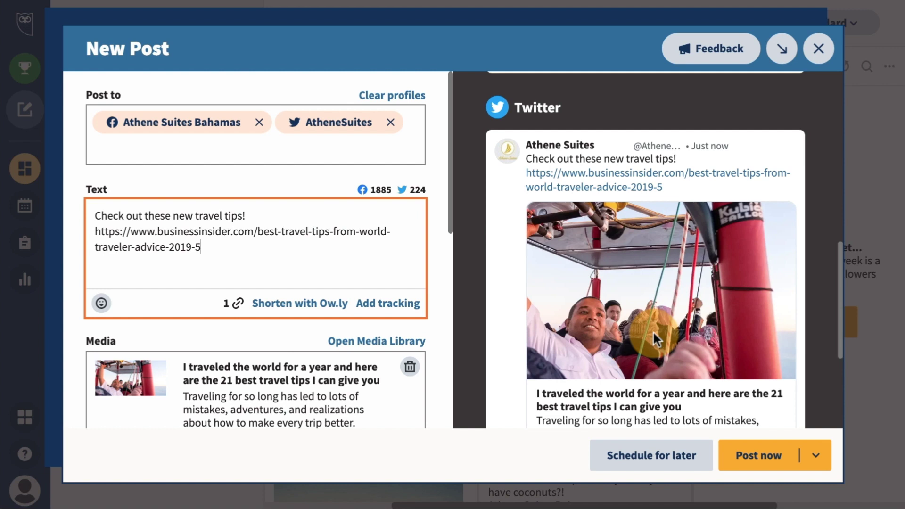
- Search the media library's free images for "travel" and attach the purple sunset image with the rowing boat to the post
{"action": "scroll", "coordinate": [429, 317], "scroll_direction": "down", "scroll_amount": 6}
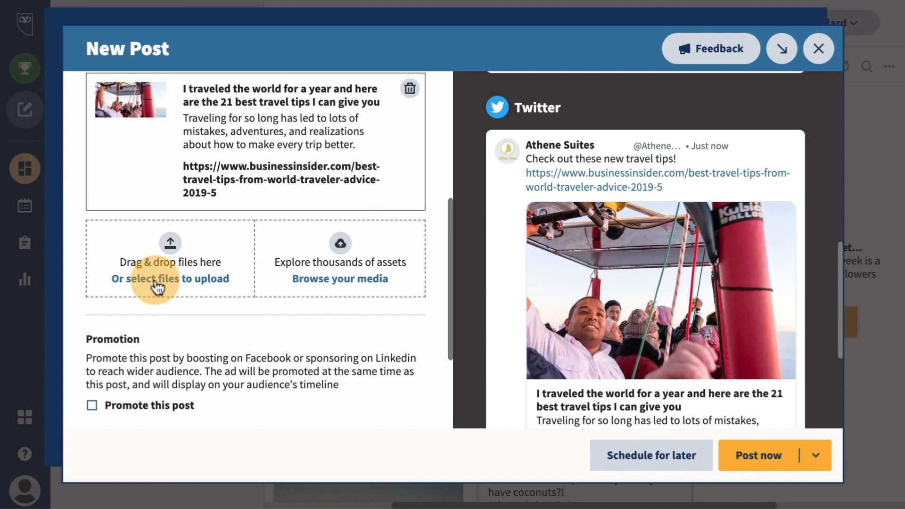
{"action": "scroll", "coordinate": [158, 283], "scroll_direction": "up", "scroll_amount": 3}
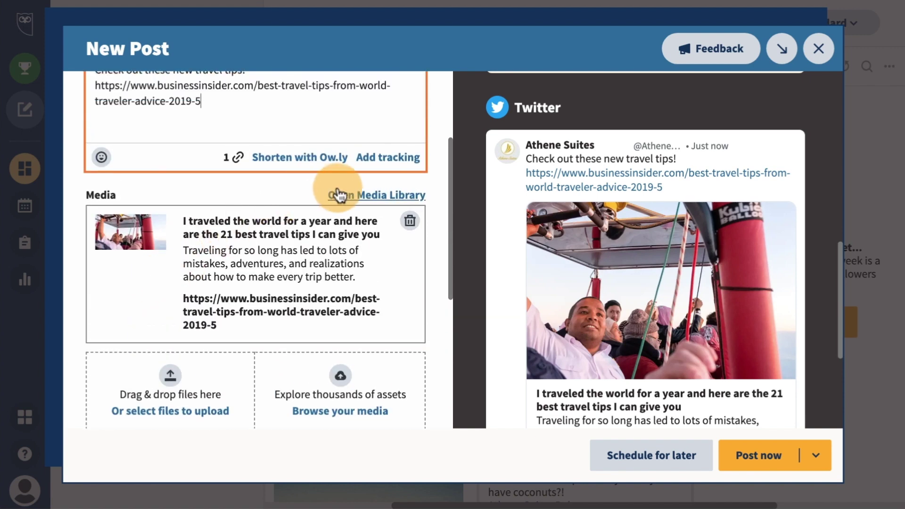
{"action": "left_click", "coordinate": [377, 198]}
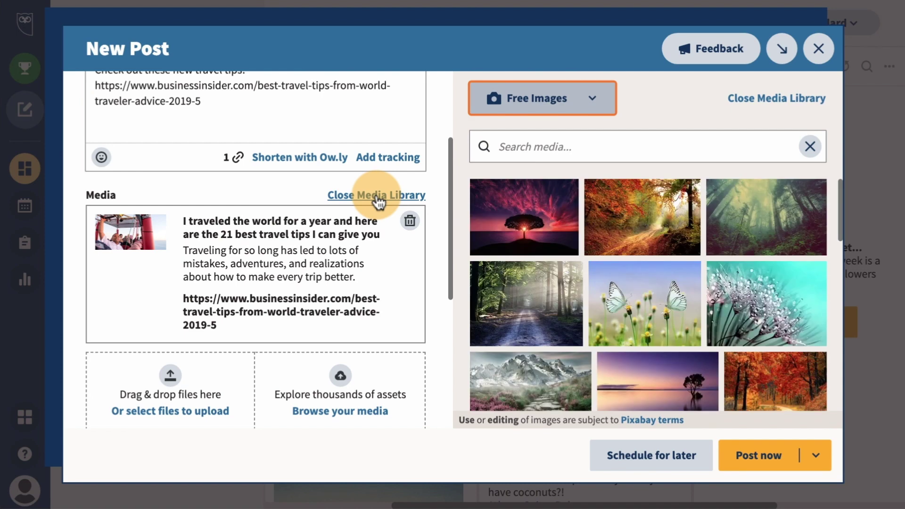
{"action": "left_click", "coordinate": [536, 147]}
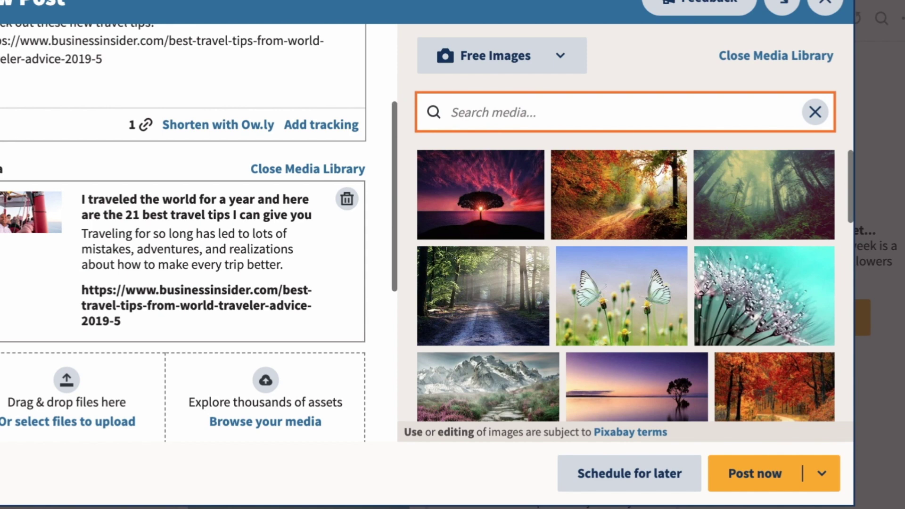
{"action": "type", "text": "travel"}
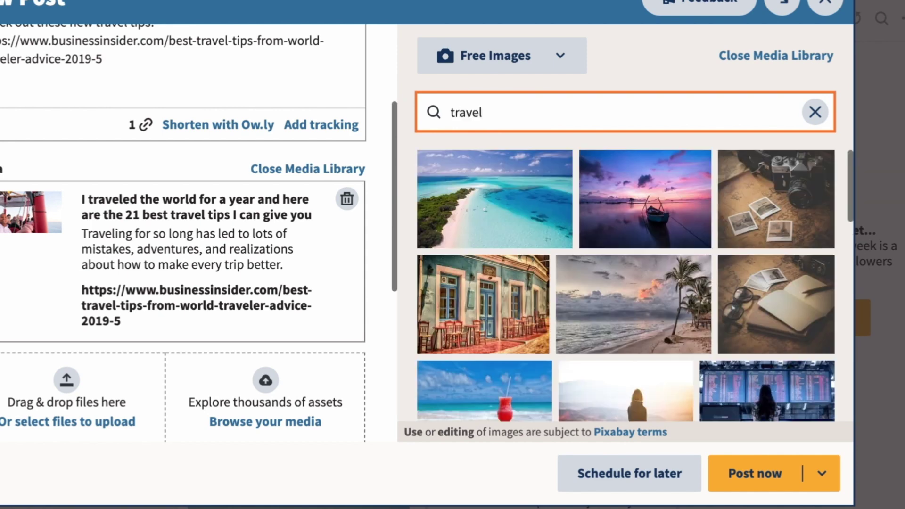
{"action": "left_click", "coordinate": [548, 115]}
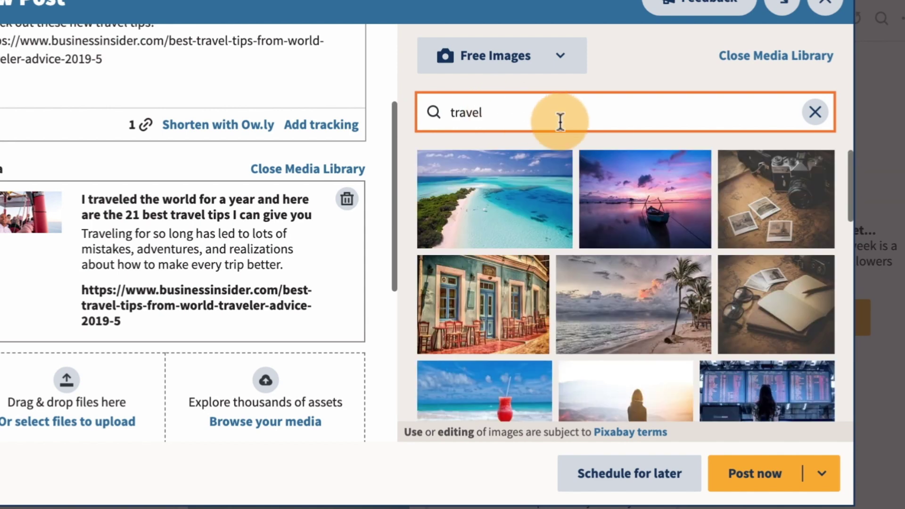
{"action": "left_click", "coordinate": [638, 213]}
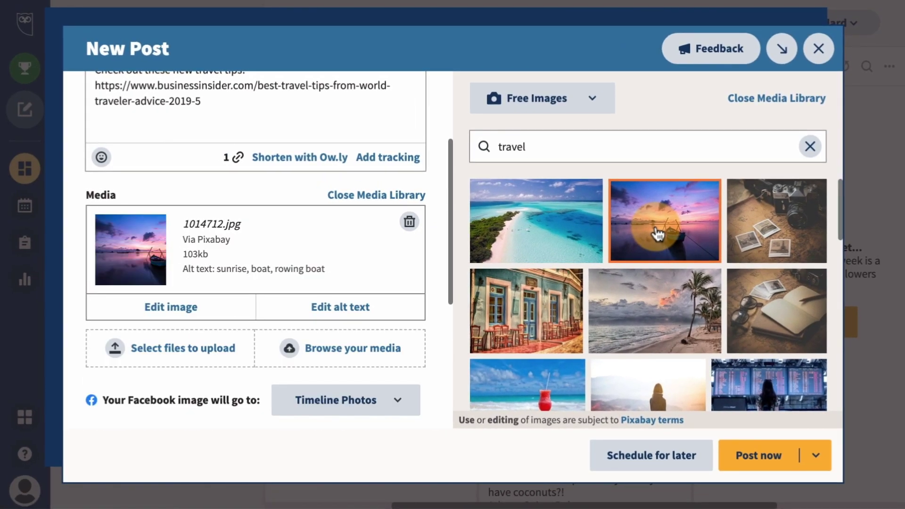
{"action": "left_click", "coordinate": [755, 100]}
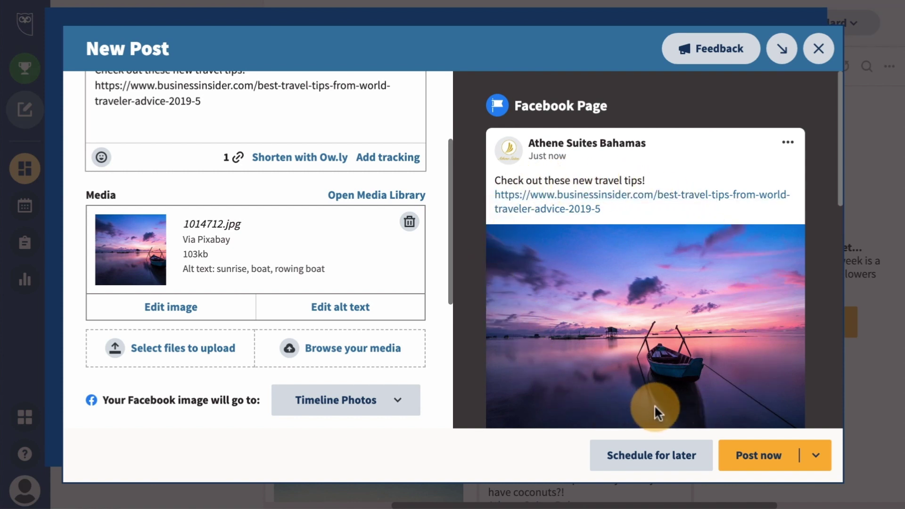
{"action": "scroll", "coordinate": [655, 405], "scroll_direction": "down", "scroll_amount": 4}
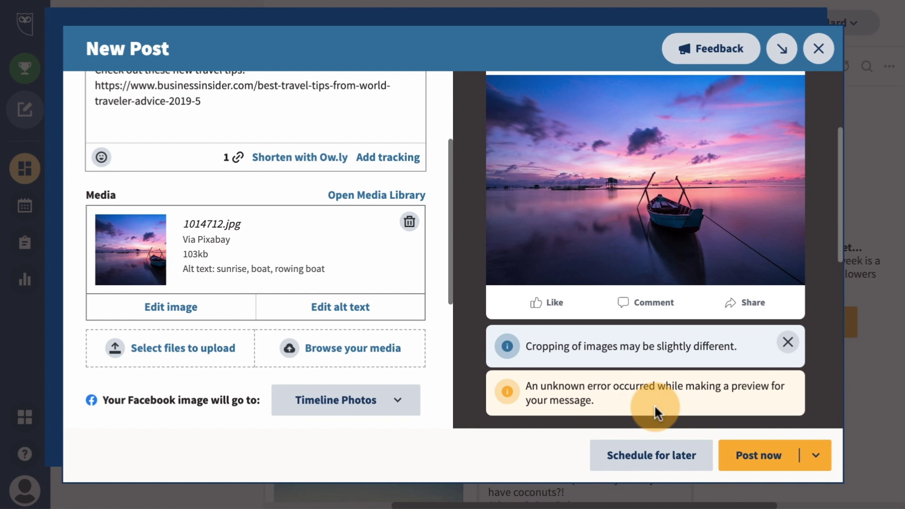
{"action": "scroll", "coordinate": [655, 405], "scroll_direction": "down", "scroll_amount": 8}
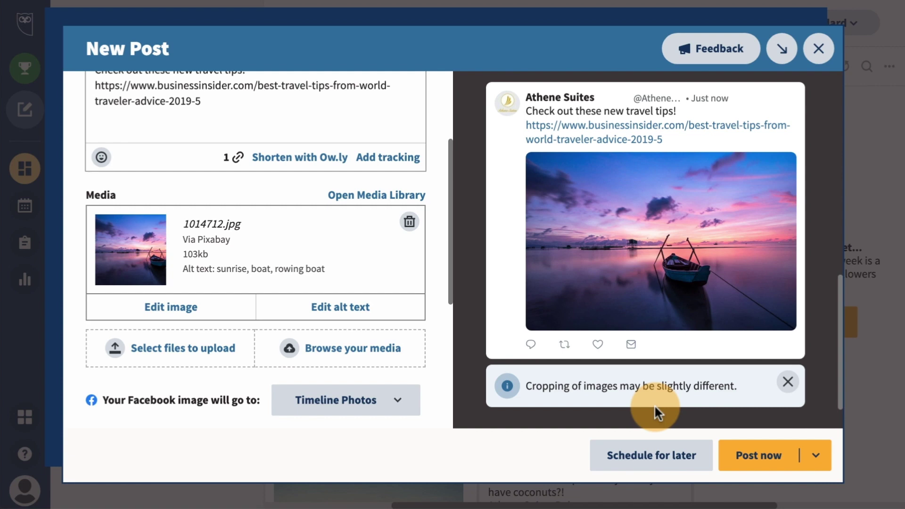
{"action": "scroll", "coordinate": [804, 344], "scroll_direction": "up", "scroll_amount": 12}
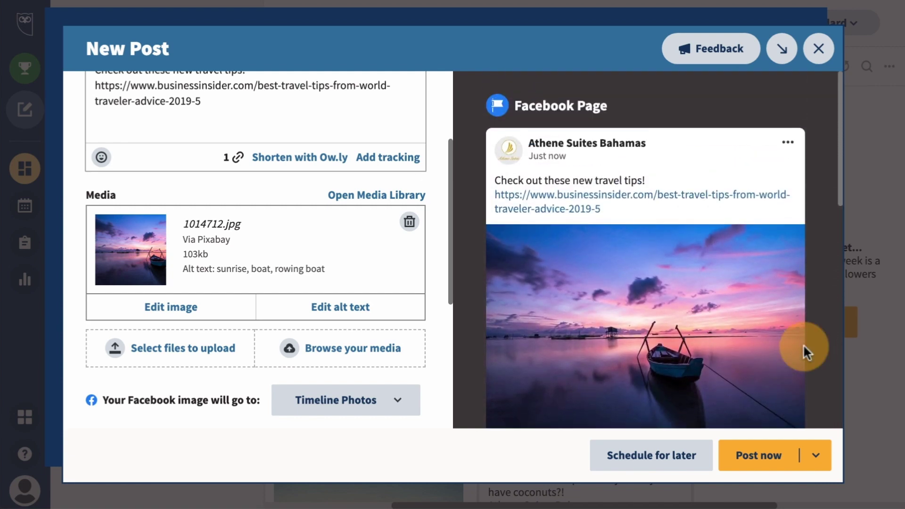
- Shorten the post's article link with Ow.ly and schedule the post for September 9, 2020 at 2:00 PM
{"action": "scroll", "coordinate": [438, 216], "scroll_direction": "up", "scroll_amount": 3}
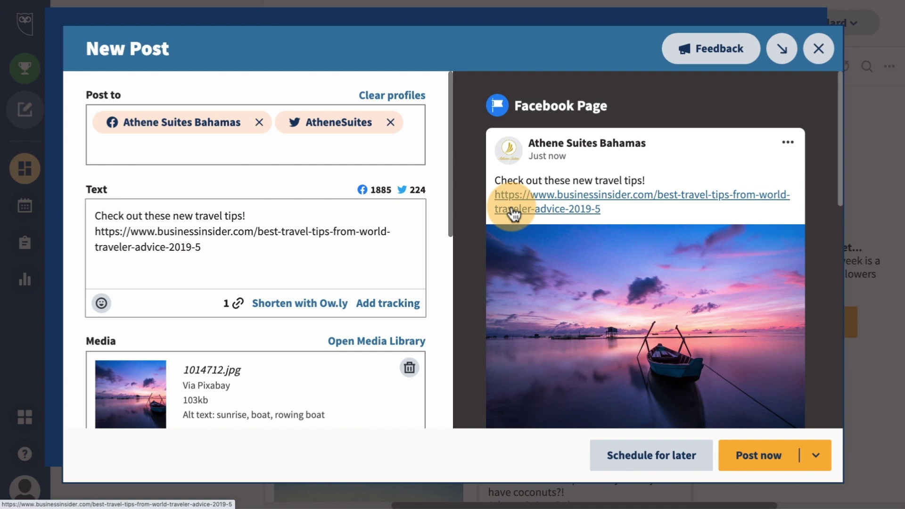
{"action": "left_click", "coordinate": [319, 304]}
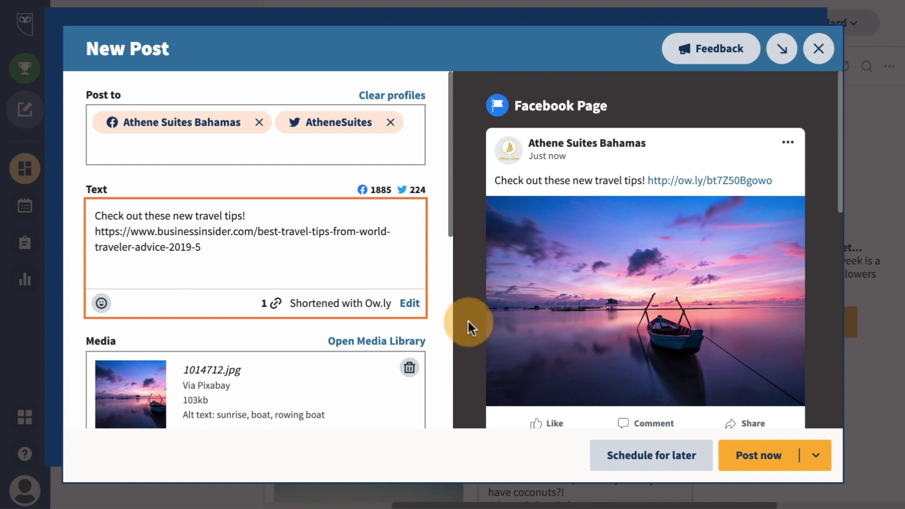
{"action": "left_click", "coordinate": [669, 465]}
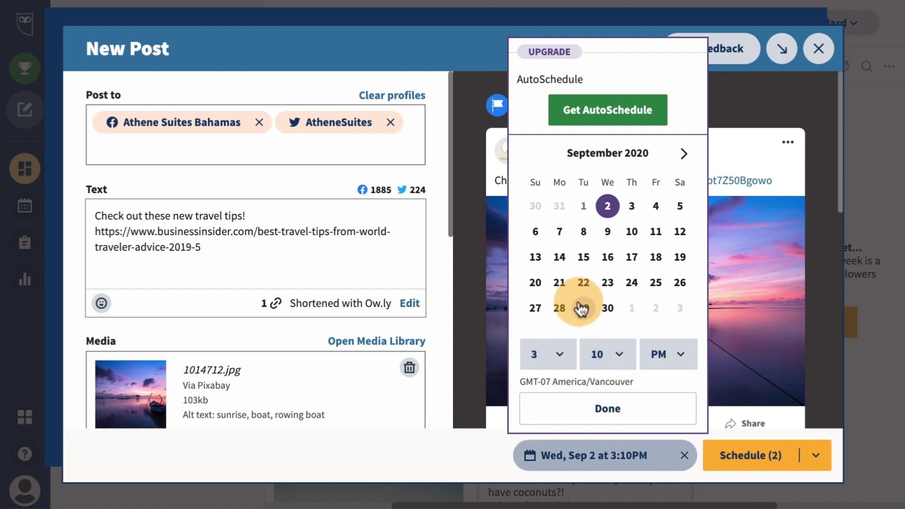
{"action": "left_click", "coordinate": [608, 237]}
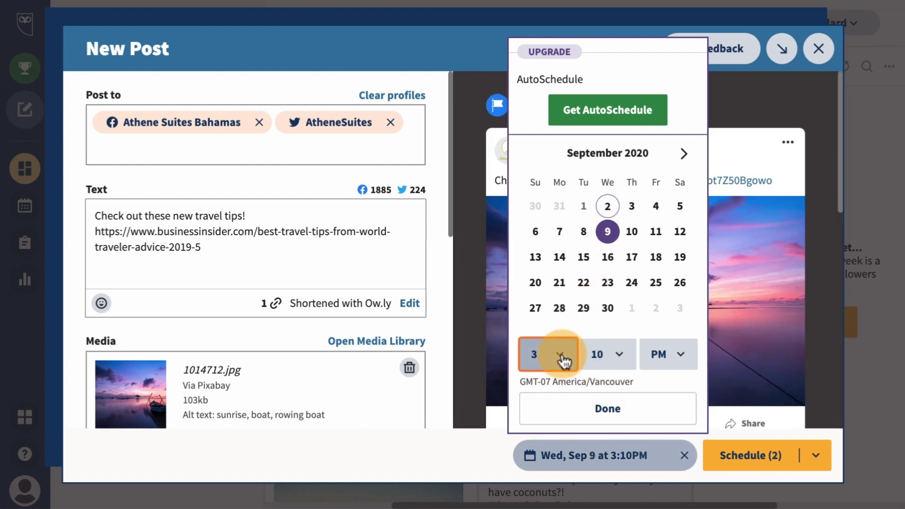
{"action": "left_click", "coordinate": [562, 359]}
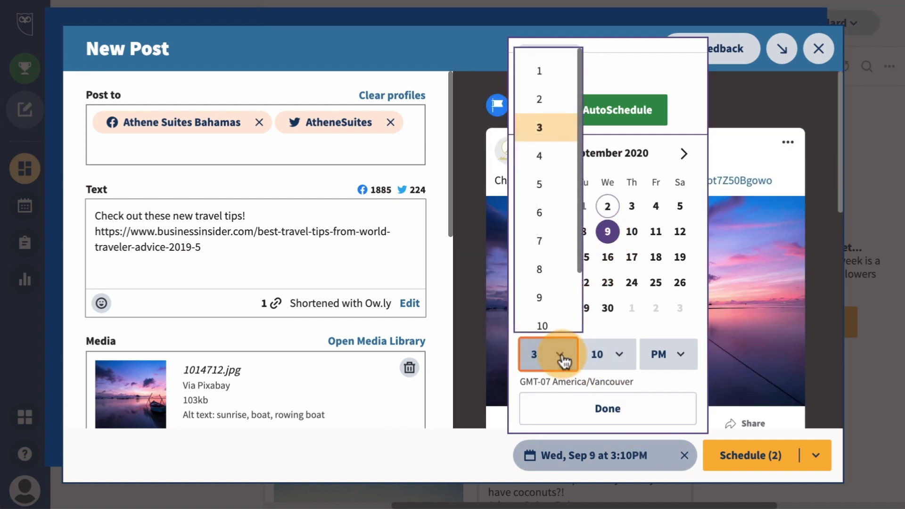
{"action": "left_click", "coordinate": [539, 100]}
{"action": "left_click", "coordinate": [628, 368]}
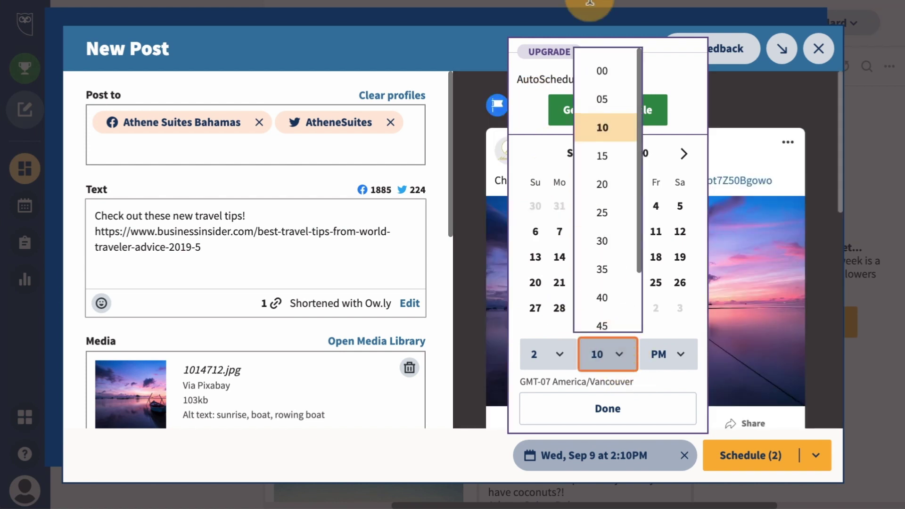
{"action": "left_click", "coordinate": [602, 62]}
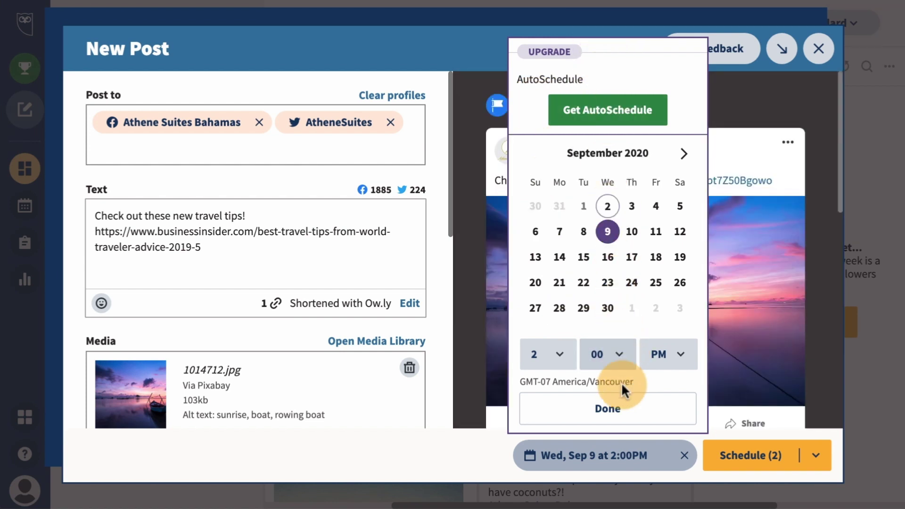
{"action": "left_click", "coordinate": [621, 411]}
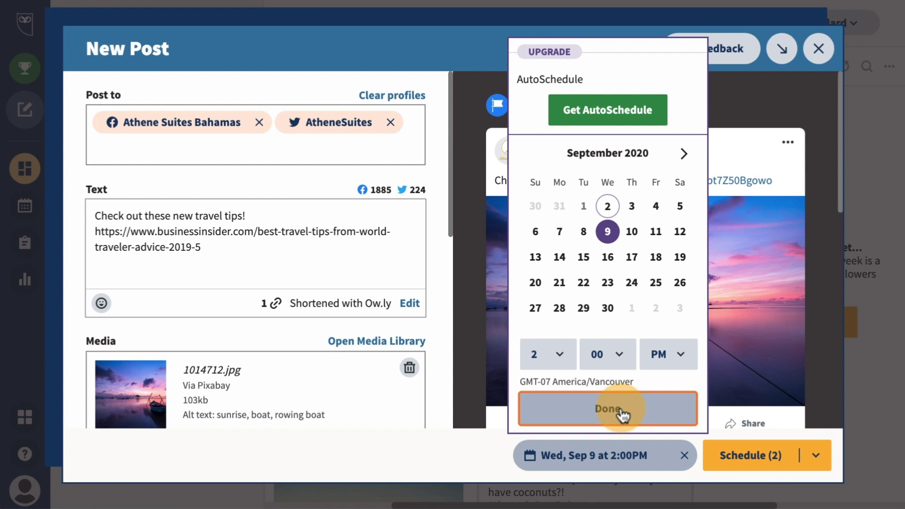
{"action": "left_click", "coordinate": [757, 460]}
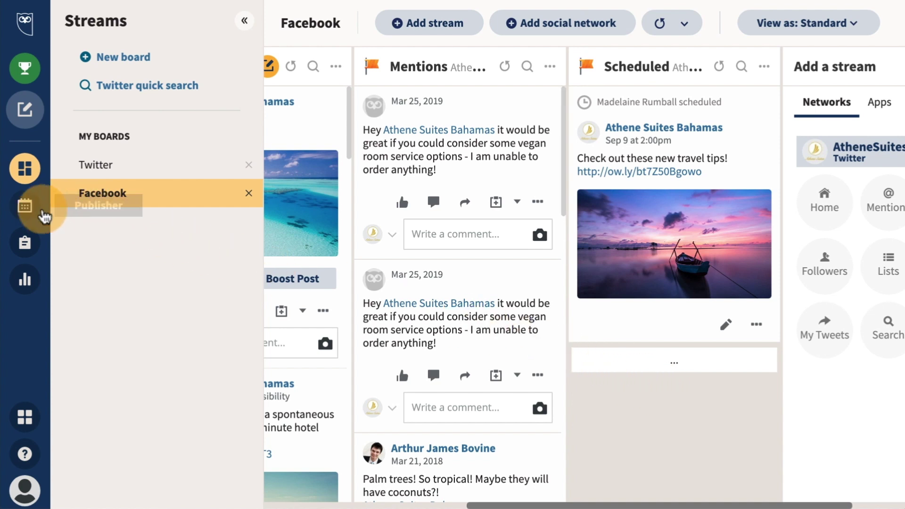
- Open the Publisher planner for Sep 6 - 12, 2020 and inspect the September 9 Twitter post's details and further options
{"action": "left_click", "coordinate": [21, 208]}
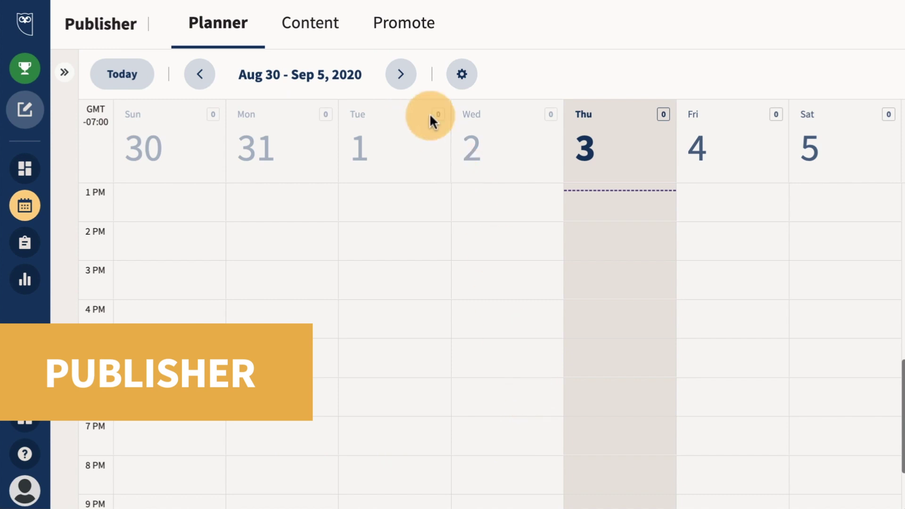
{"action": "left_click", "coordinate": [404, 74]}
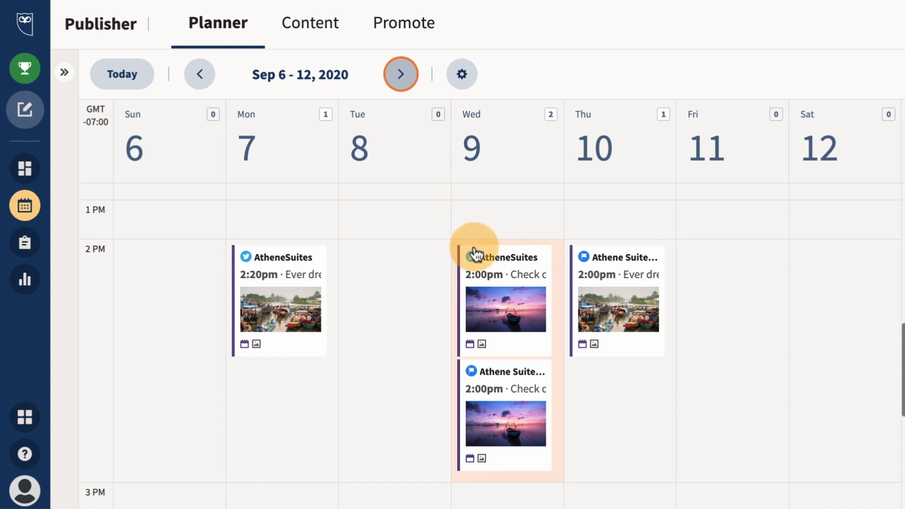
{"action": "left_click", "coordinate": [487, 266]}
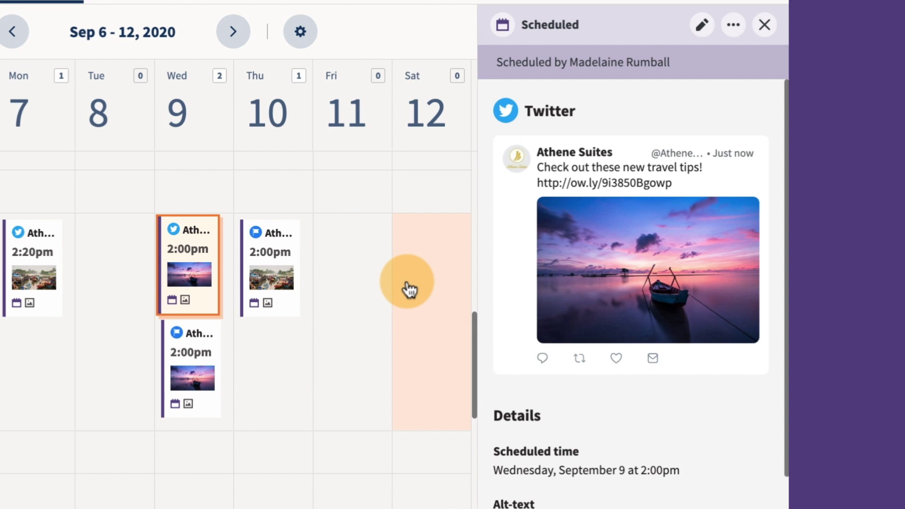
{"action": "scroll", "coordinate": [519, 324], "scroll_direction": "down", "scroll_amount": 1}
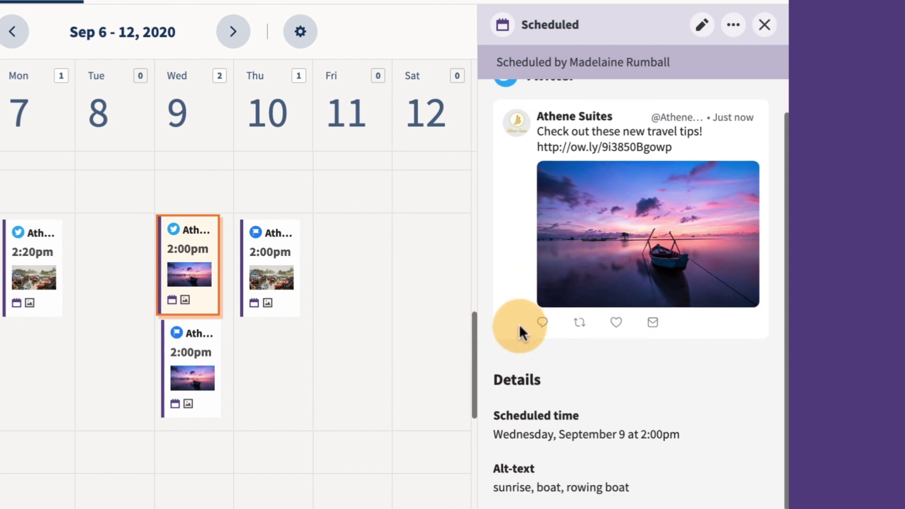
{"action": "scroll", "coordinate": [520, 324], "scroll_direction": "up", "scroll_amount": 1}
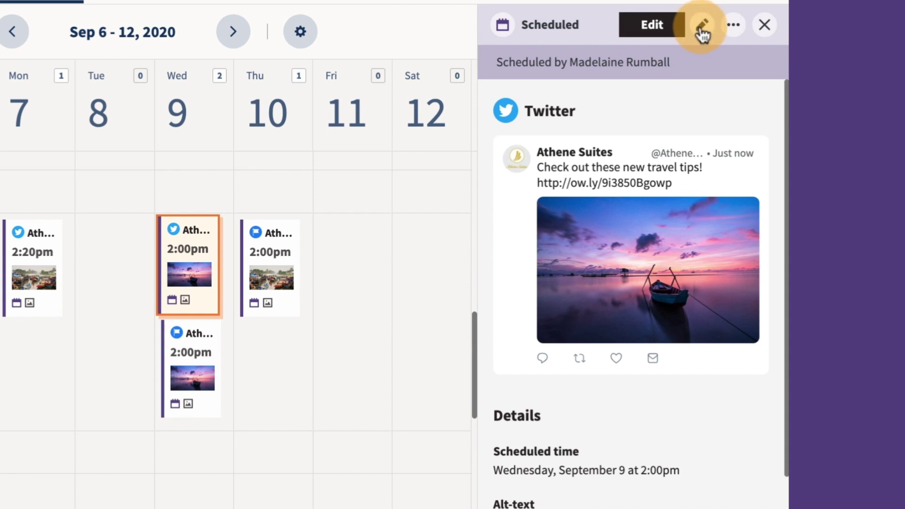
{"action": "left_click", "coordinate": [734, 28]}
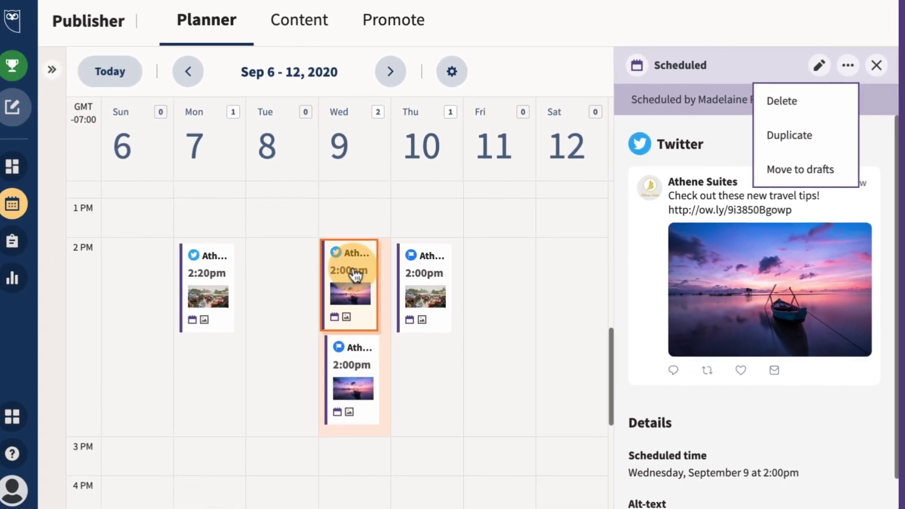
- Reschedule the September 9 Twitter travel tips post to Tuesday, September 8 at 2:05pm in the planner
{"action": "left_click_drag", "start_coordinate": [184, 248], "coordinate": [146, 239]}
{"action": "left_click_drag", "start_coordinate": [321, 263], "coordinate": [297, 366]}
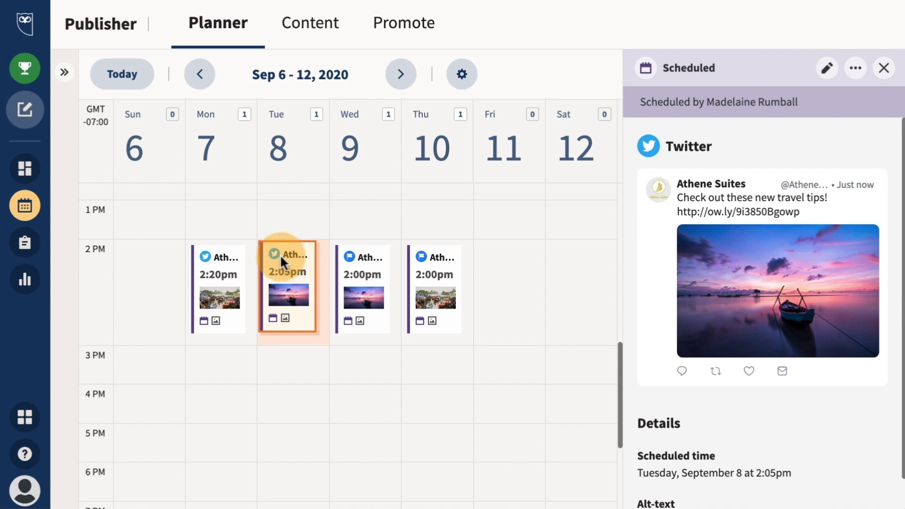
- Open the Twitter stream board and view the retweet options of the first post in the Mentions stream
{"action": "left_click", "coordinate": [23, 170]}
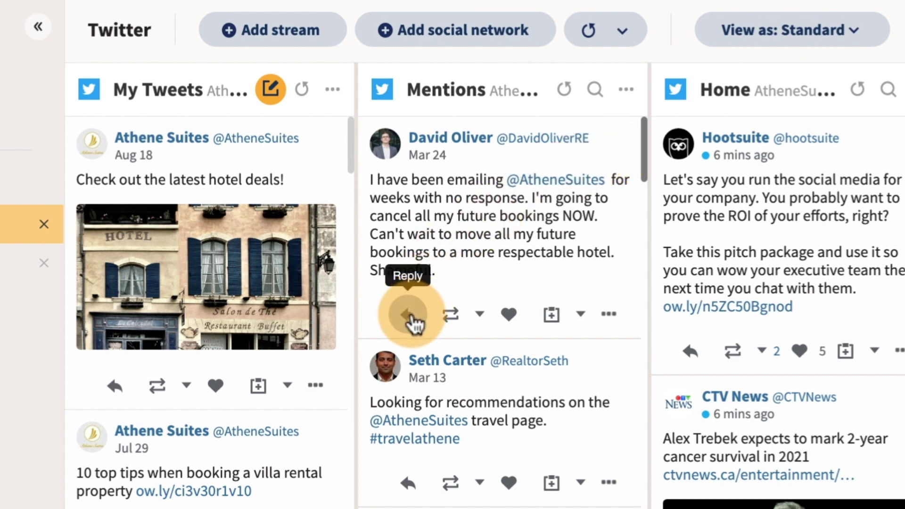
{"action": "left_click", "coordinate": [480, 315]}
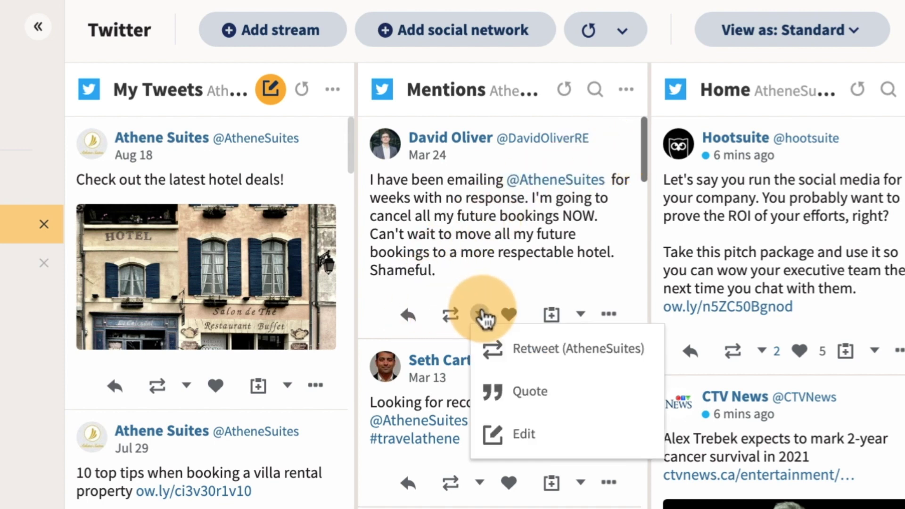
{"action": "left_click", "coordinate": [482, 315]}
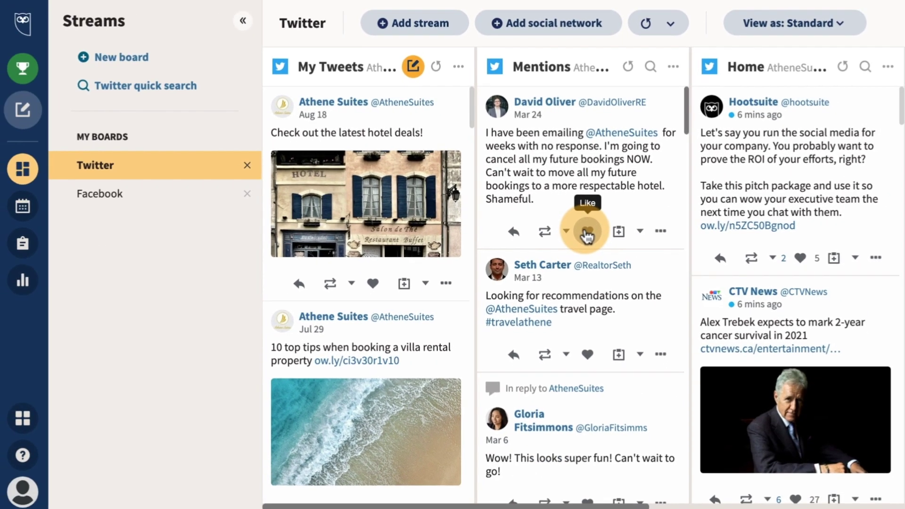
- Filter the #hotels search stream by followers with a minimum of 2500+
{"action": "scroll", "coordinate": [587, 234], "scroll_direction": "right", "scroll_amount": 6}
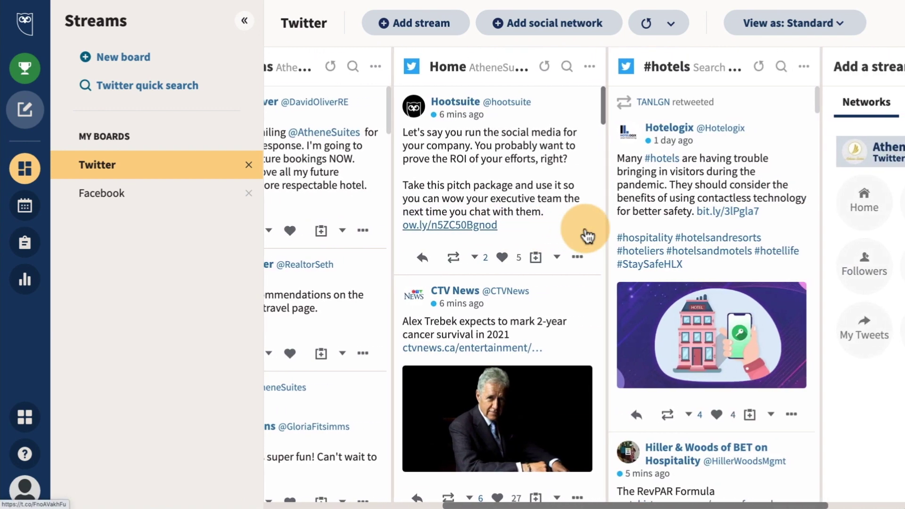
{"action": "scroll", "coordinate": [585, 225], "scroll_direction": "right", "scroll_amount": 2}
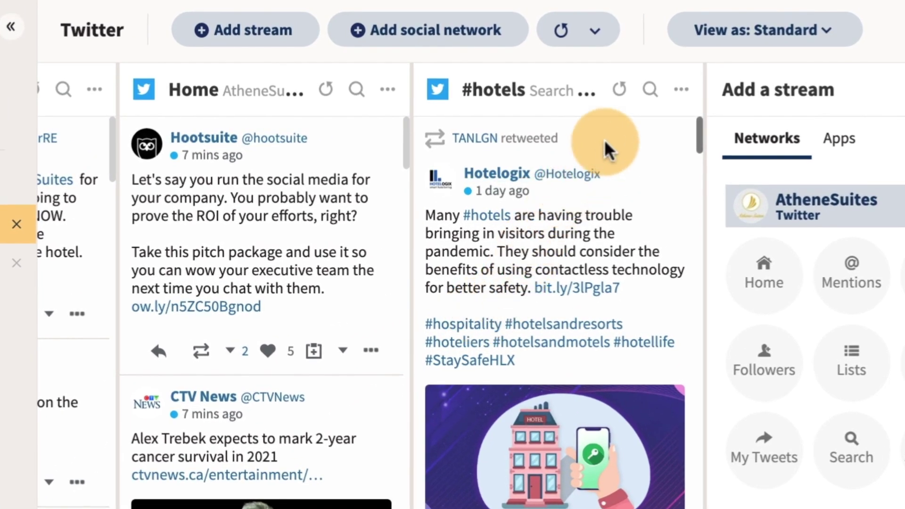
{"action": "left_click", "coordinate": [652, 91]}
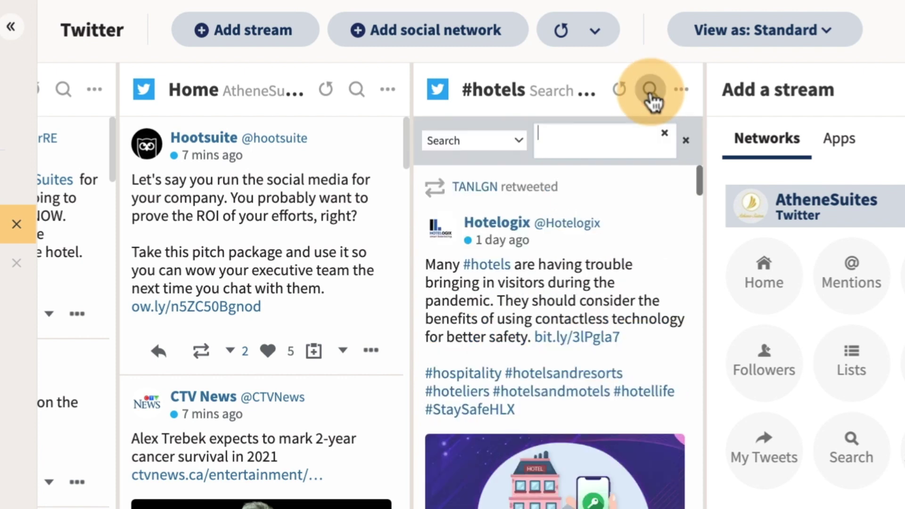
{"action": "left_click", "coordinate": [519, 141]}
{"action": "left_click", "coordinate": [488, 153]}
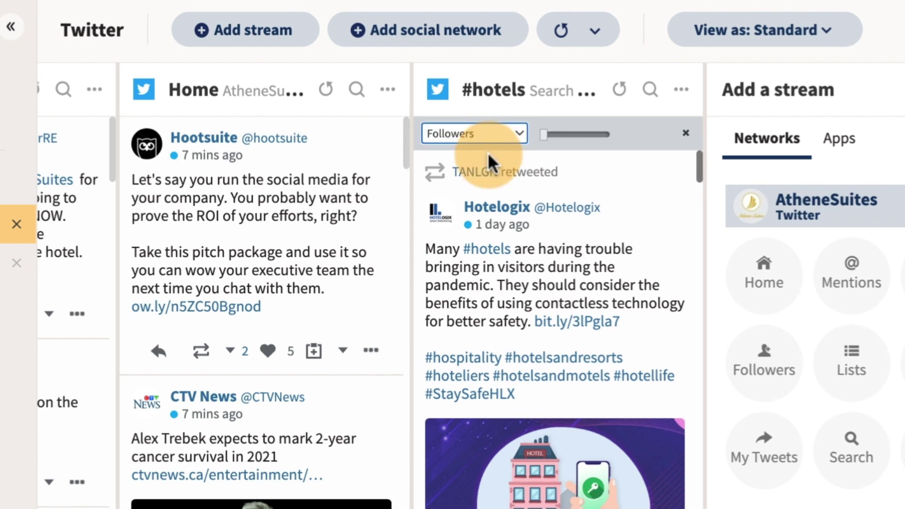
{"action": "left_click", "coordinate": [545, 134]}
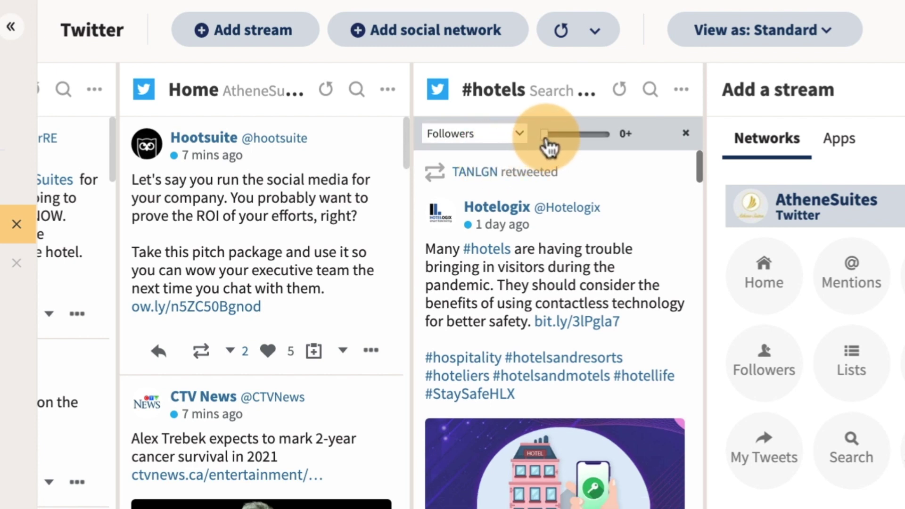
{"action": "left_click_drag", "start_coordinate": [545, 139], "coordinate": [579, 141]}
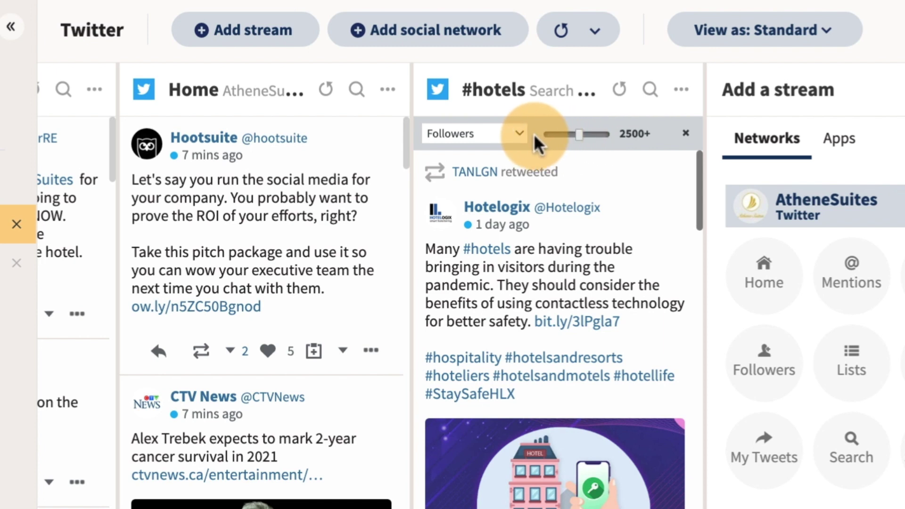
- Switch the #hotels stream's filter to keyword search and filter it for "Canada"
{"action": "left_click", "coordinate": [520, 134]}
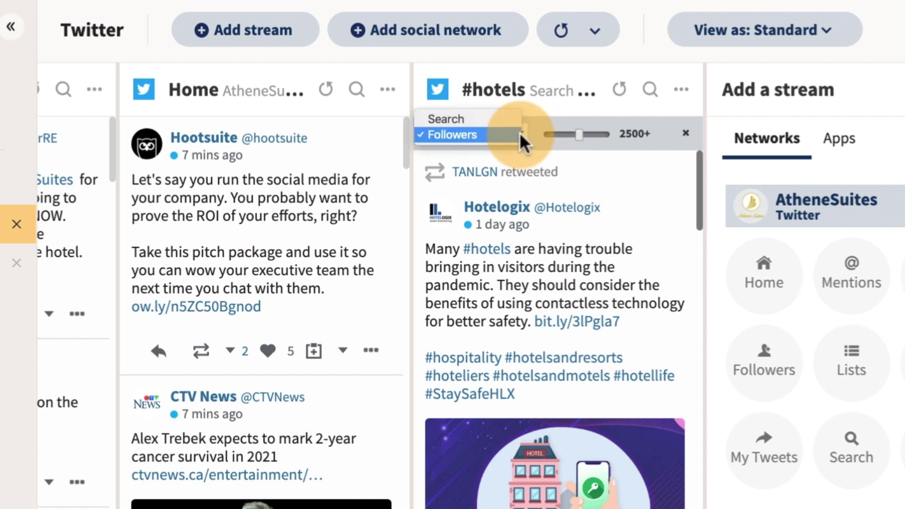
{"action": "left_click", "coordinate": [466, 119]}
{"action": "left_click", "coordinate": [549, 144]}
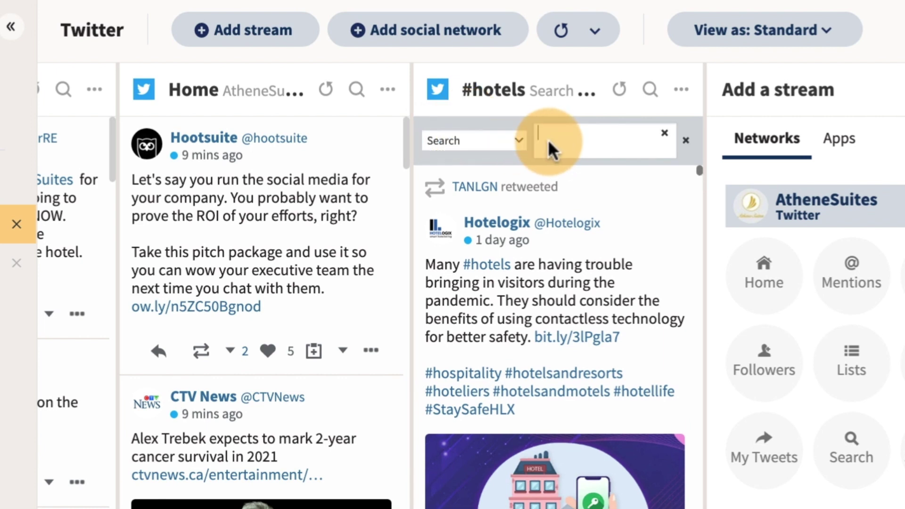
{"action": "type", "text": "Canada"}
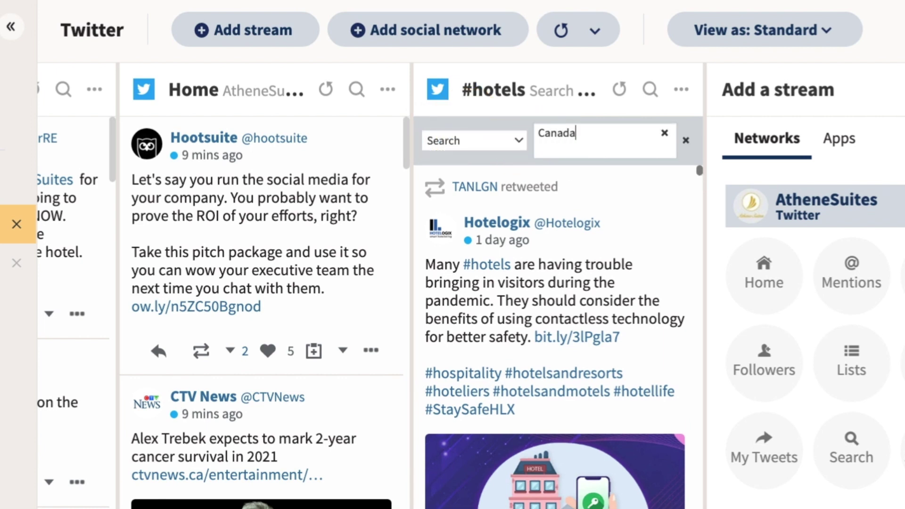
{"action": "key", "text": "Return"}
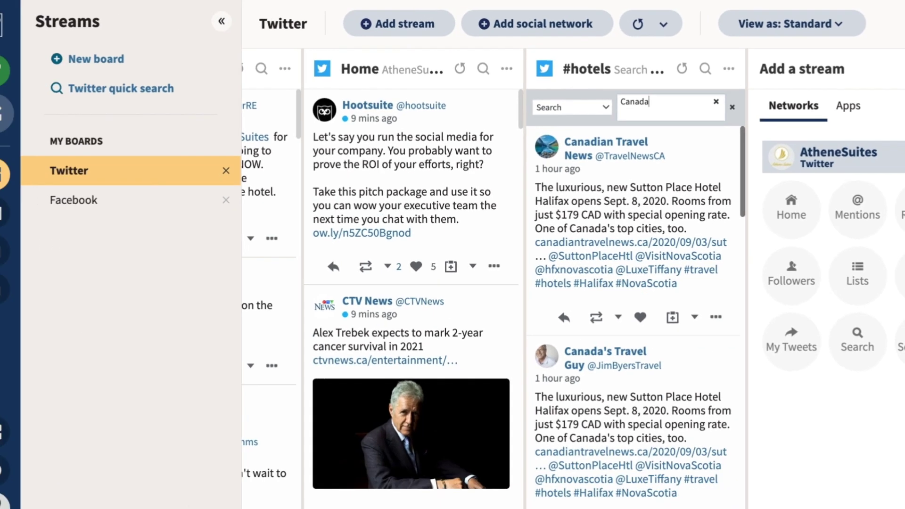
- Reply "Yes it is!" to the Vancouver pool question in the Facebook board's Timeline stream
{"action": "left_click", "coordinate": [115, 202]}
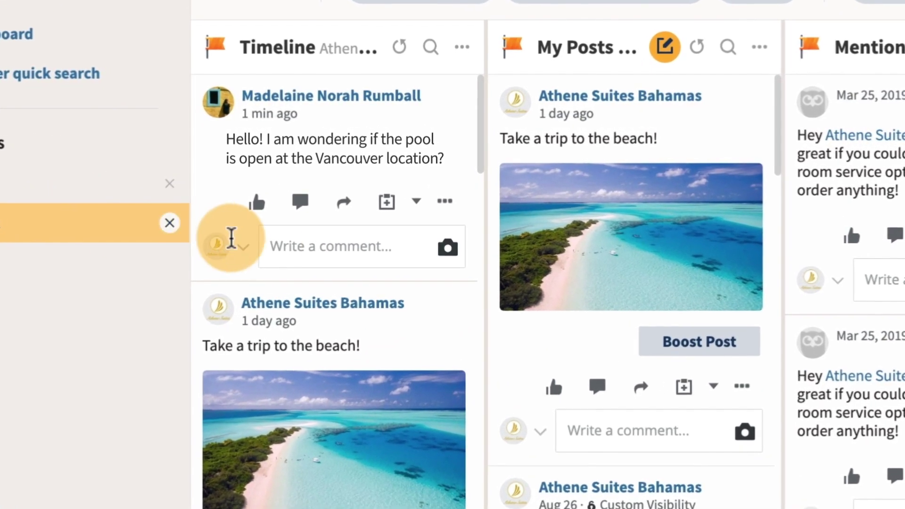
{"action": "left_click", "coordinate": [302, 247]}
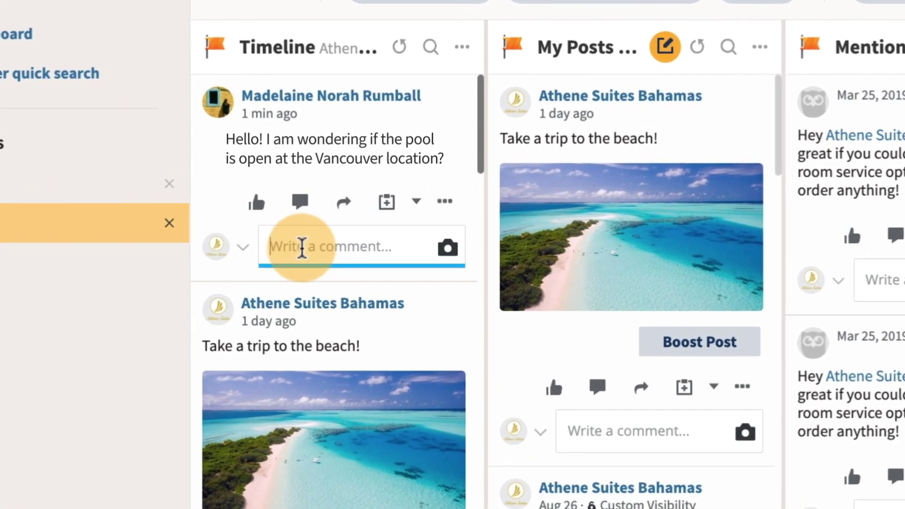
{"action": "type", "text": "Yes it is!"}
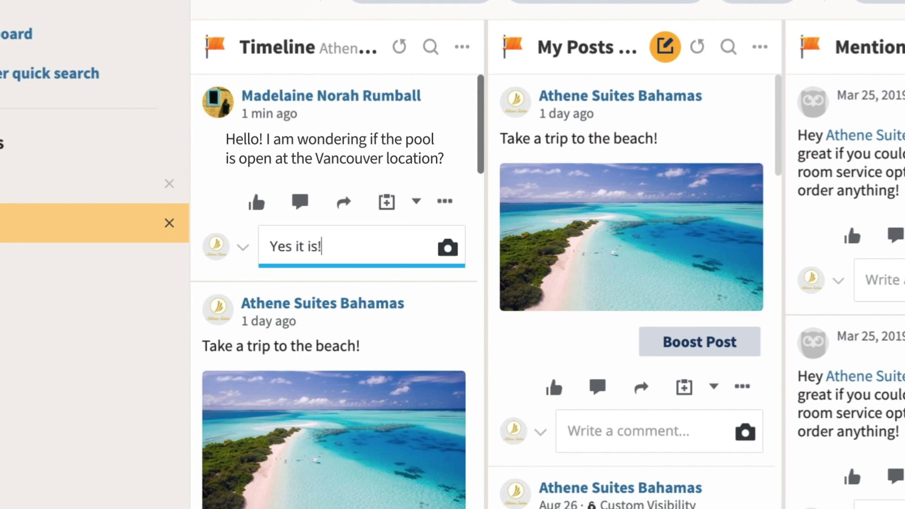
{"action": "key", "text": "Return"}
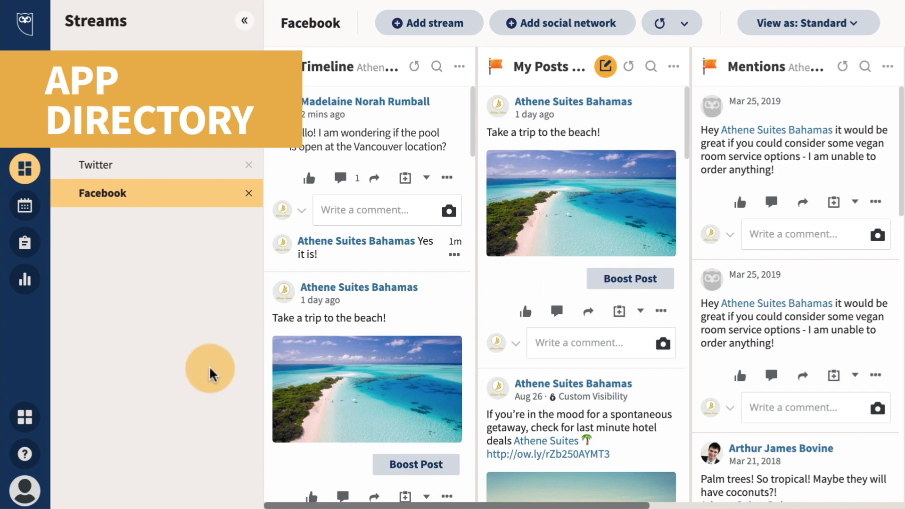
- Open the app directory and list the free apps
{"action": "left_click", "coordinate": [26, 495]}
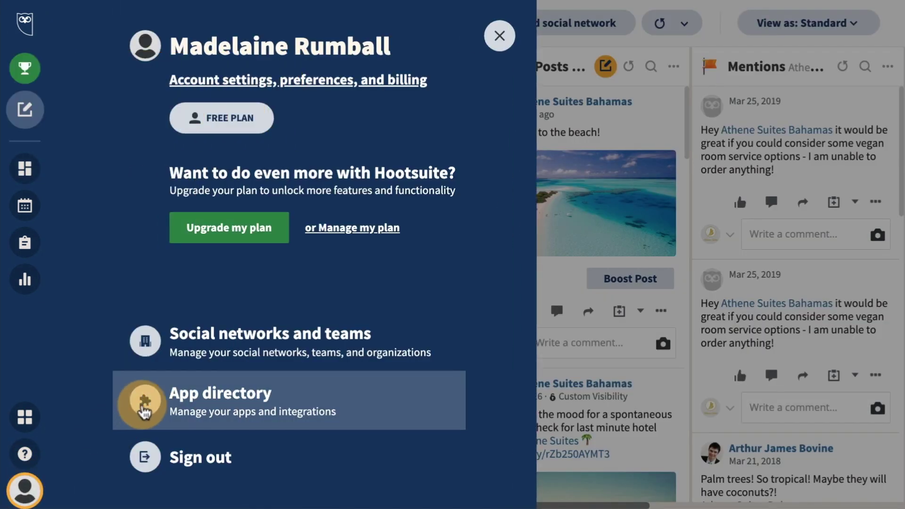
{"action": "left_click", "coordinate": [147, 406]}
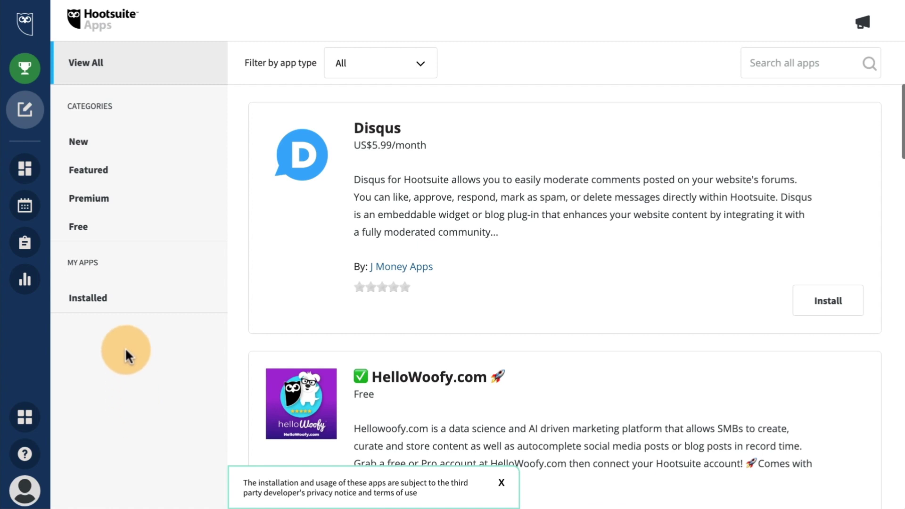
{"action": "left_click", "coordinate": [78, 230]}
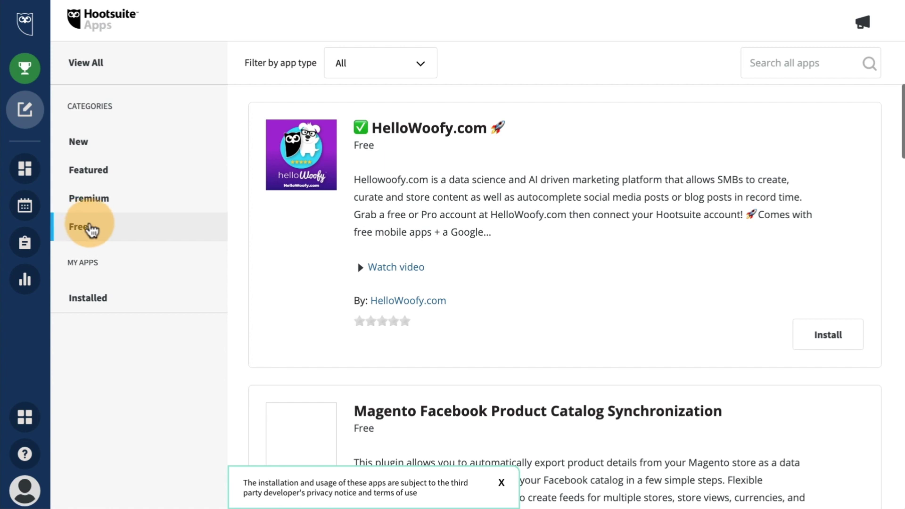
- Search all apps in the directory for "google drive" and look through the listings to Cloudview for Hootsuite
{"action": "left_click", "coordinate": [765, 63]}
{"action": "type", "text": "google drive"}
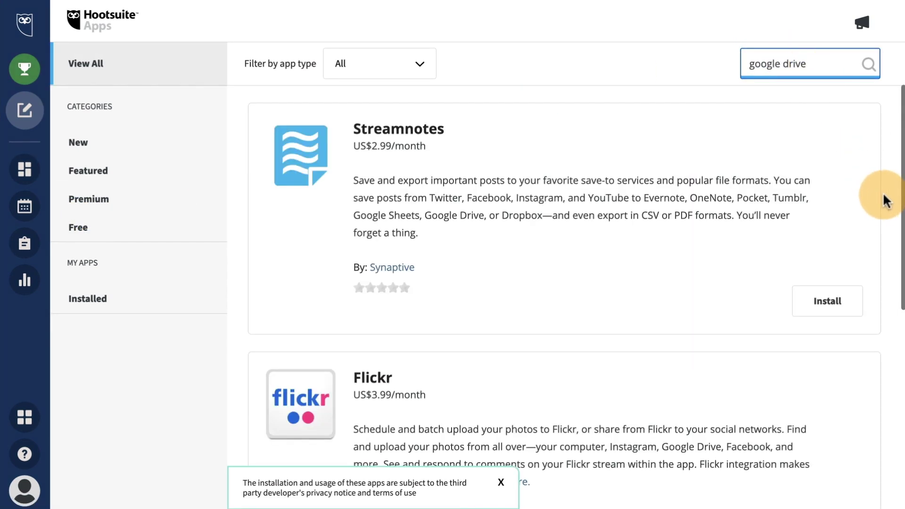
{"action": "scroll", "coordinate": [891, 203], "scroll_direction": "down", "scroll_amount": 5}
{"action": "scroll", "coordinate": [898, 206], "scroll_direction": "down", "scroll_amount": 3}
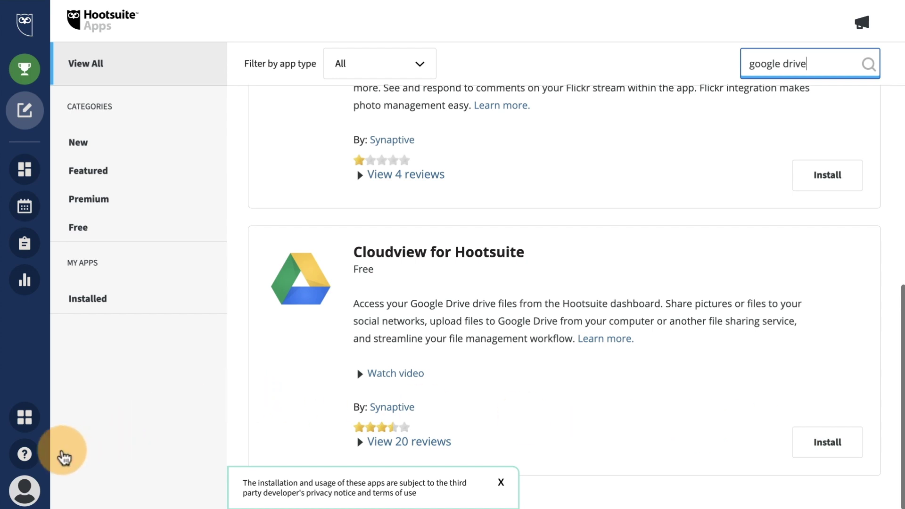
- View the help and resources options, and return to the Twitter stream board
{"action": "left_click", "coordinate": [25, 455]}
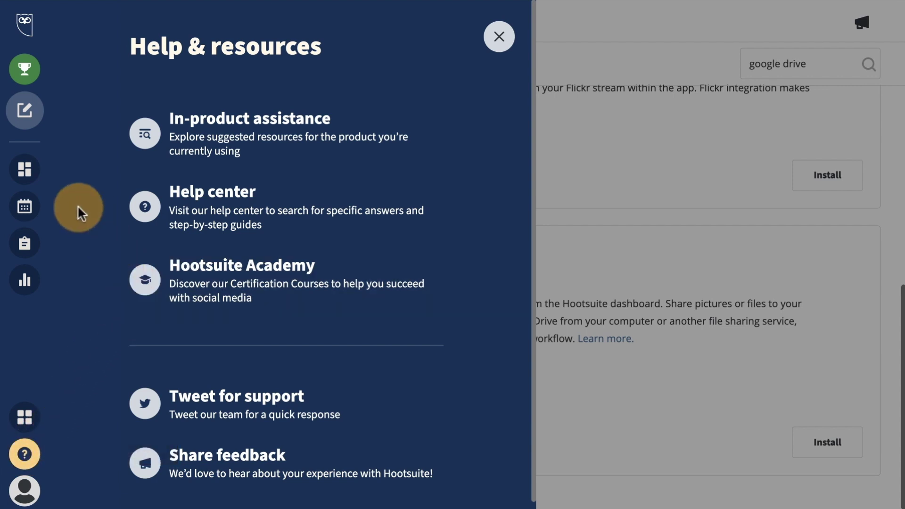
{"action": "left_click", "coordinate": [26, 174]}
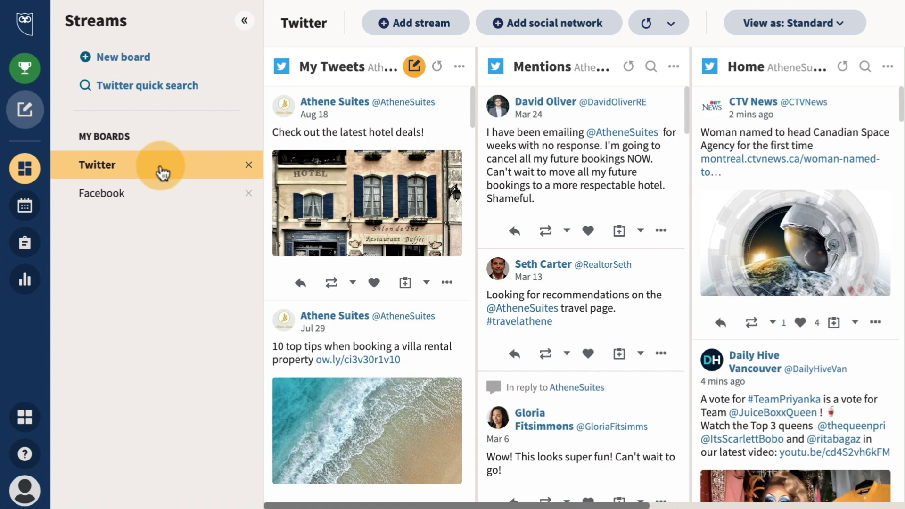